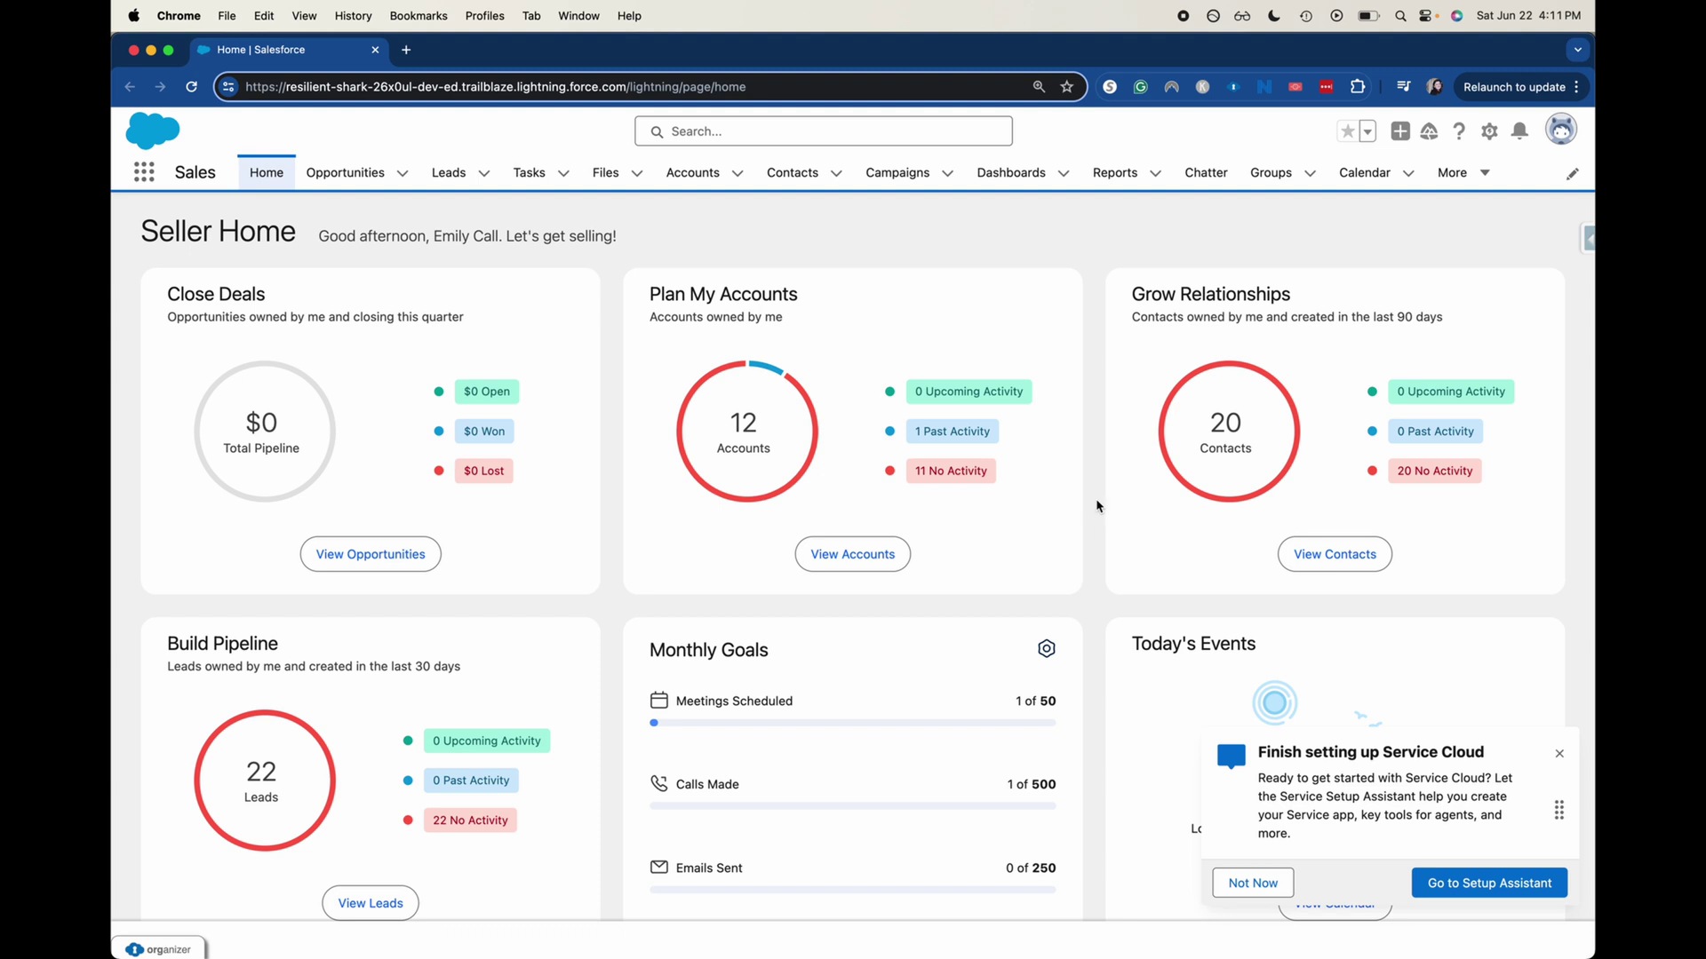
Reach the Account Teams setup page through Setup Quick Find, searching 'accou'.
left_click(1487, 140)
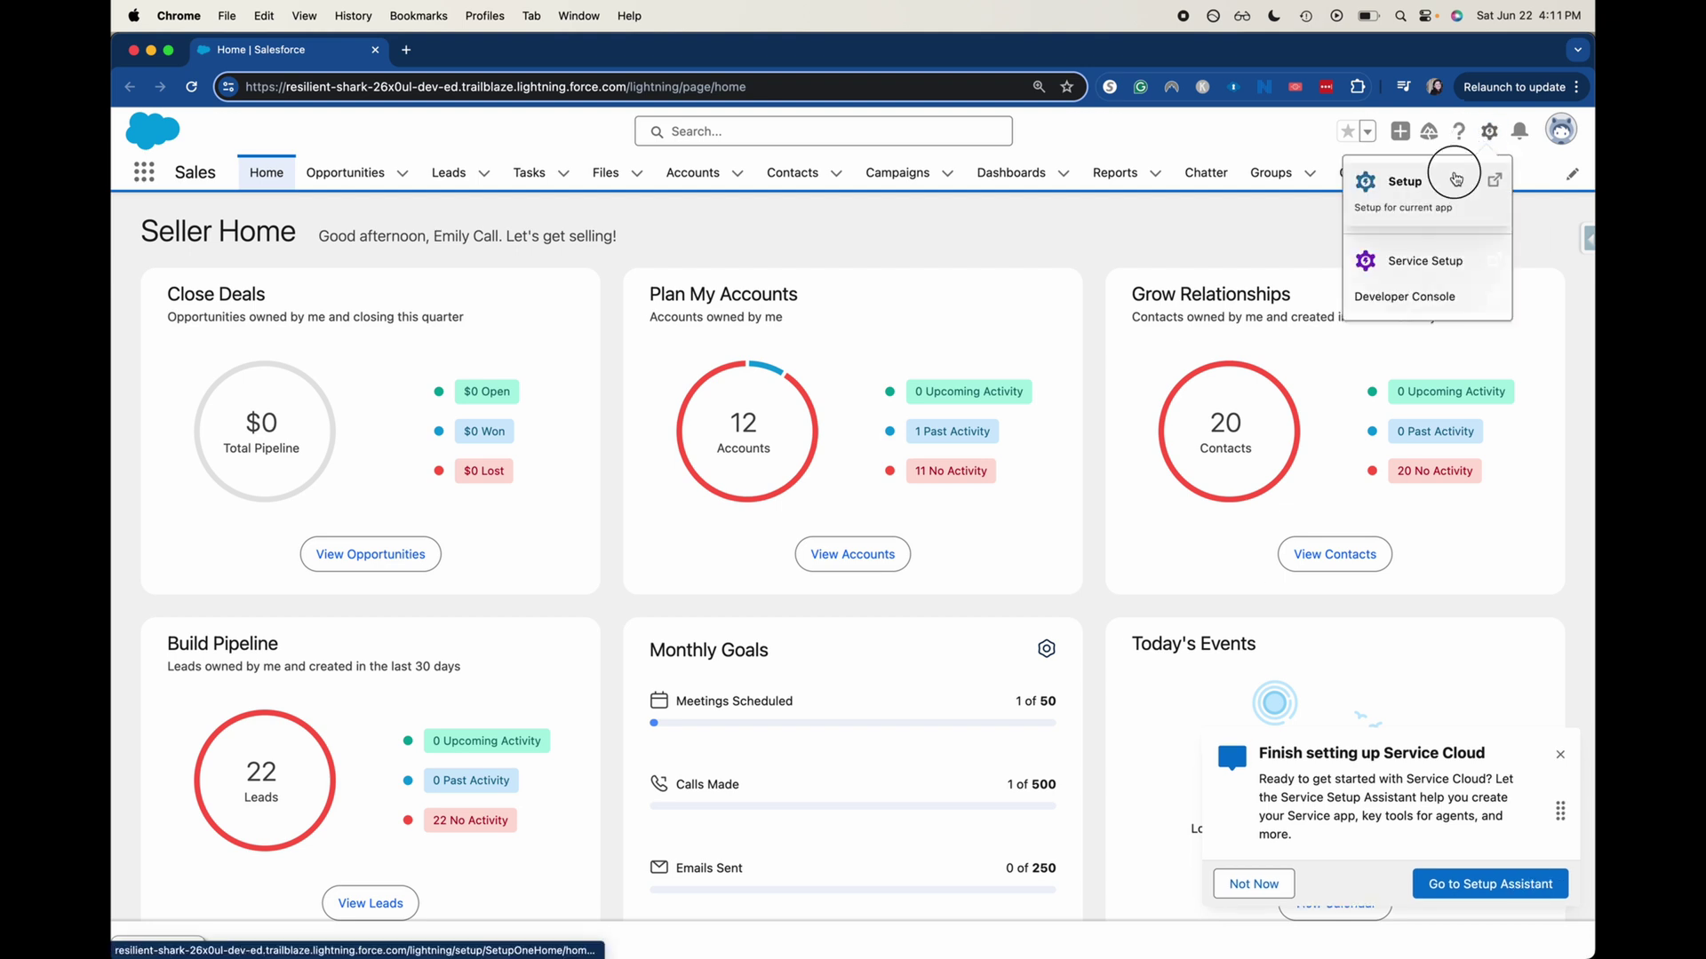
left_click(1446, 172)
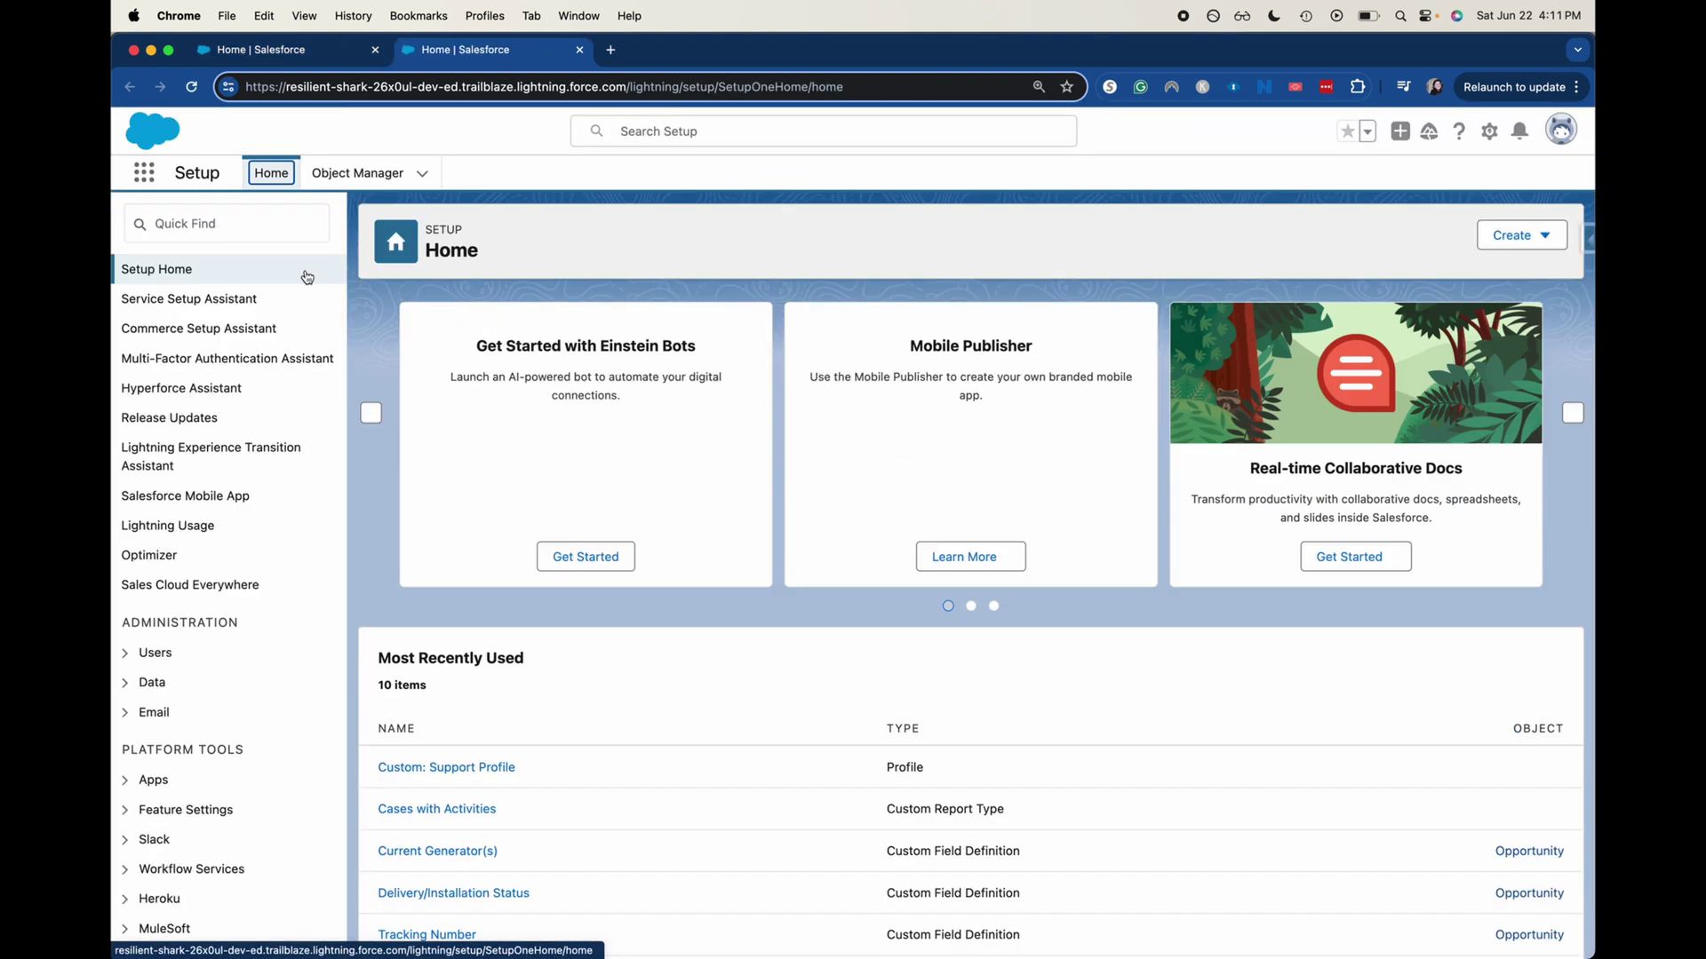
left_click(276, 237)
type("a")
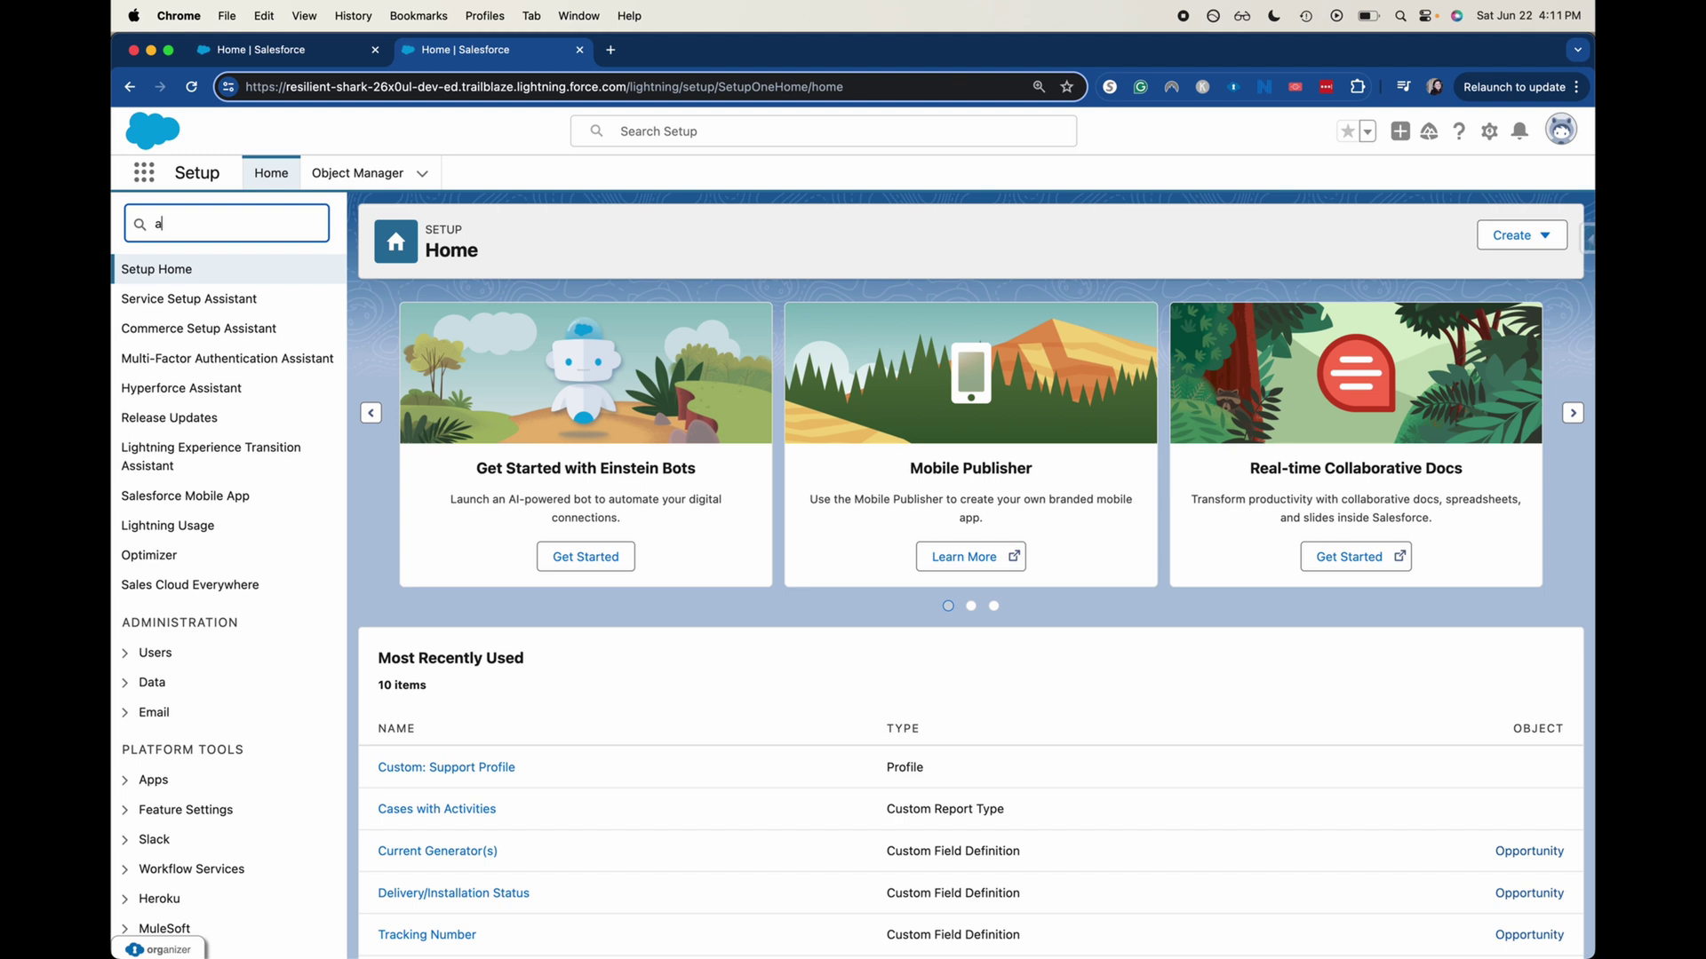
type("ccou")
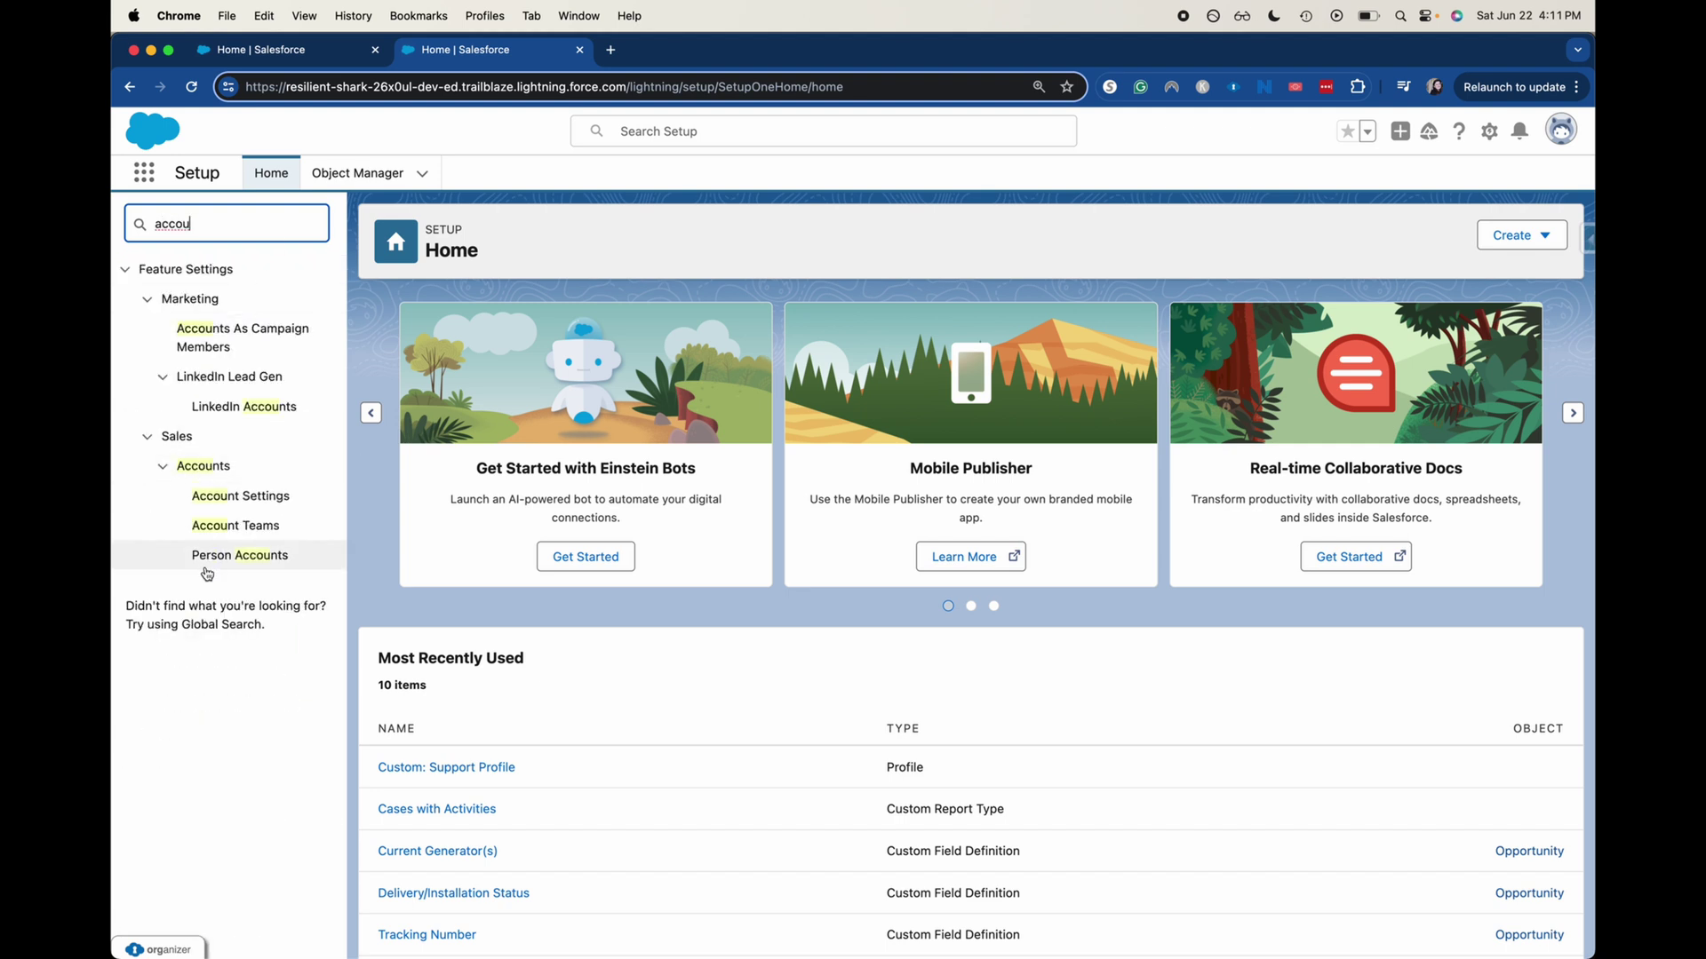
left_click(203, 528)
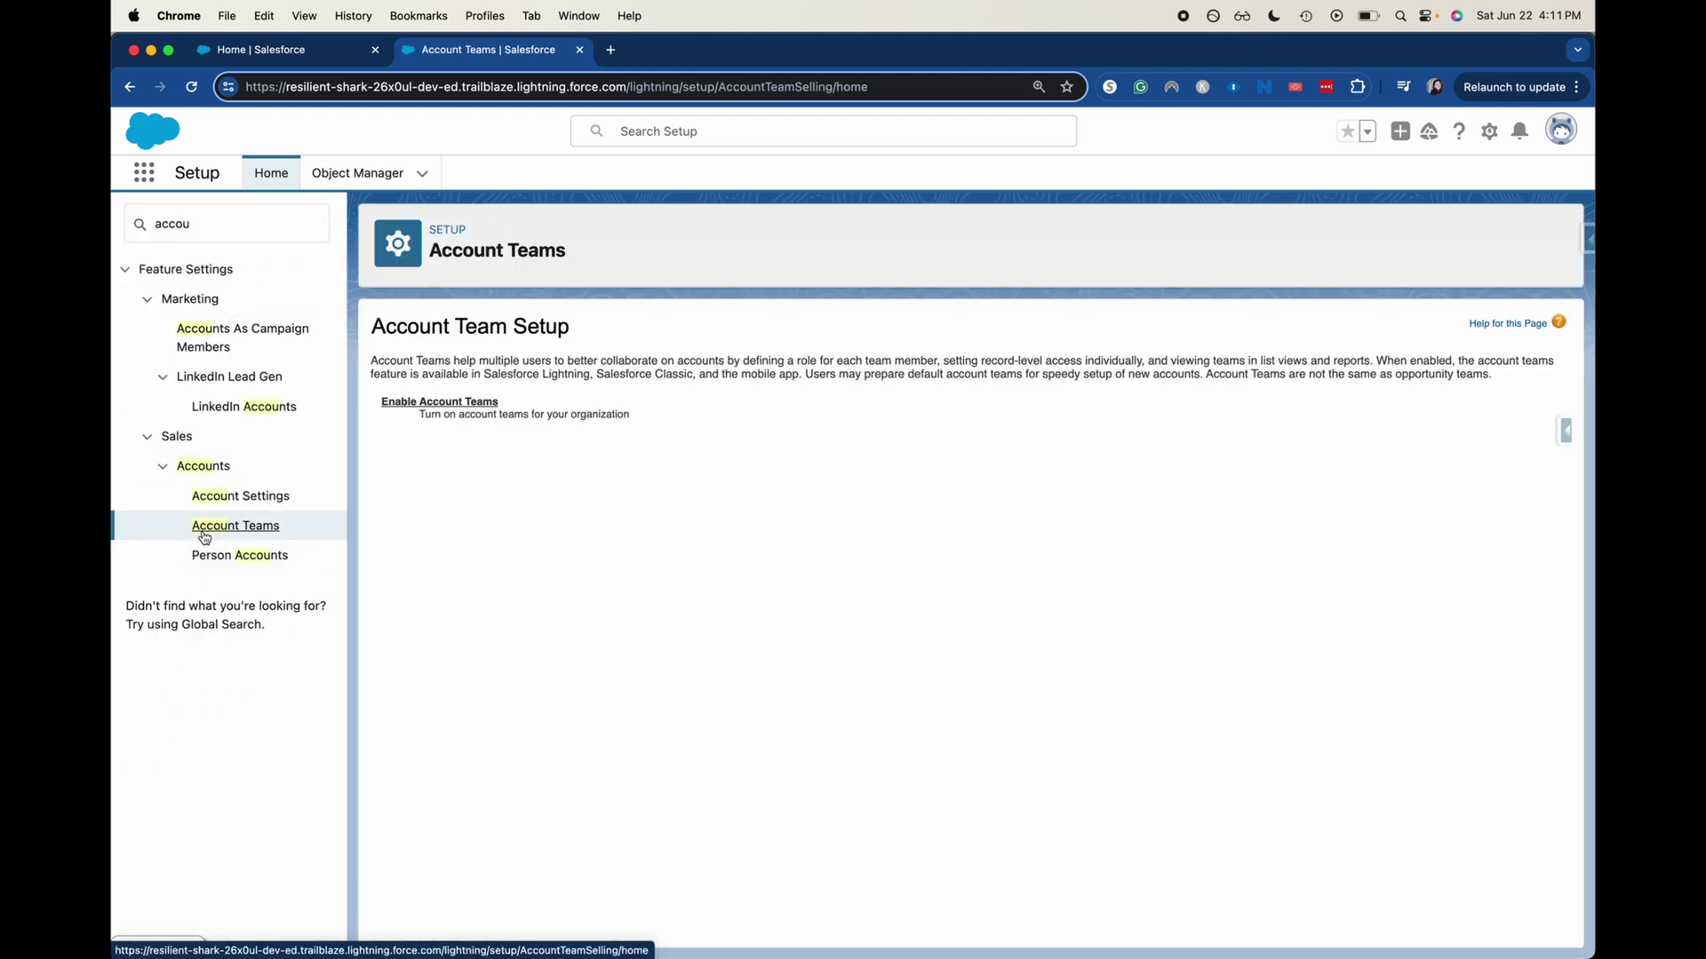
Enable Account Teams for the organization and save the setting.
left_click(430, 402)
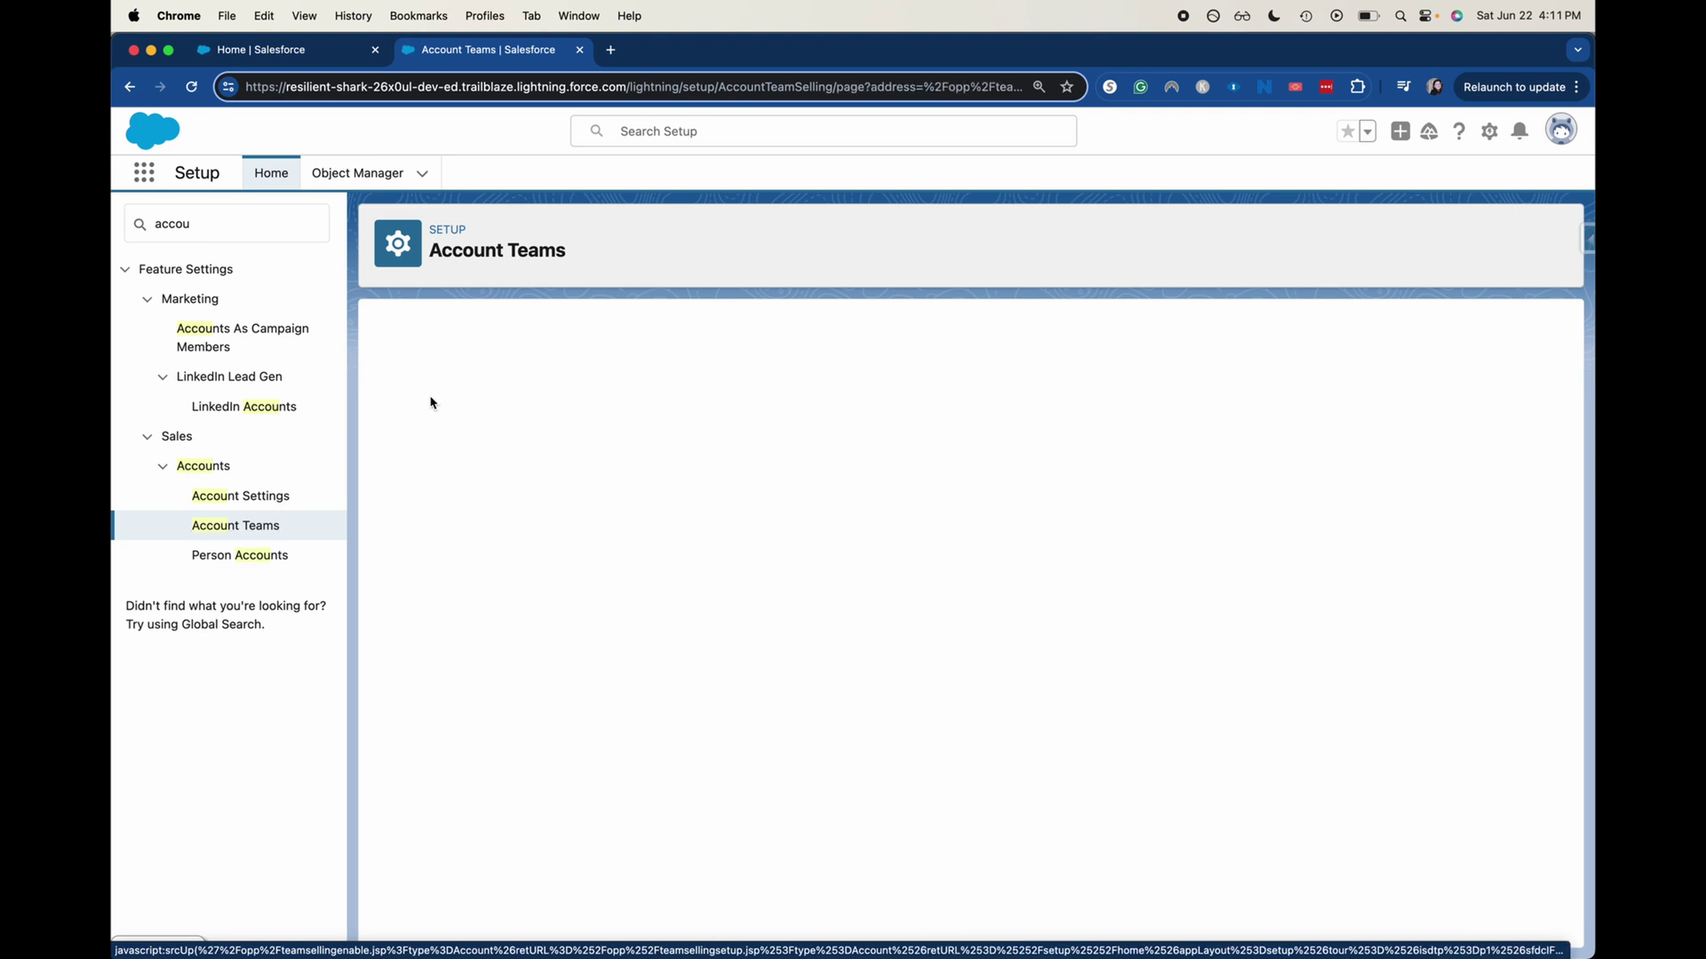
left_click(392, 413)
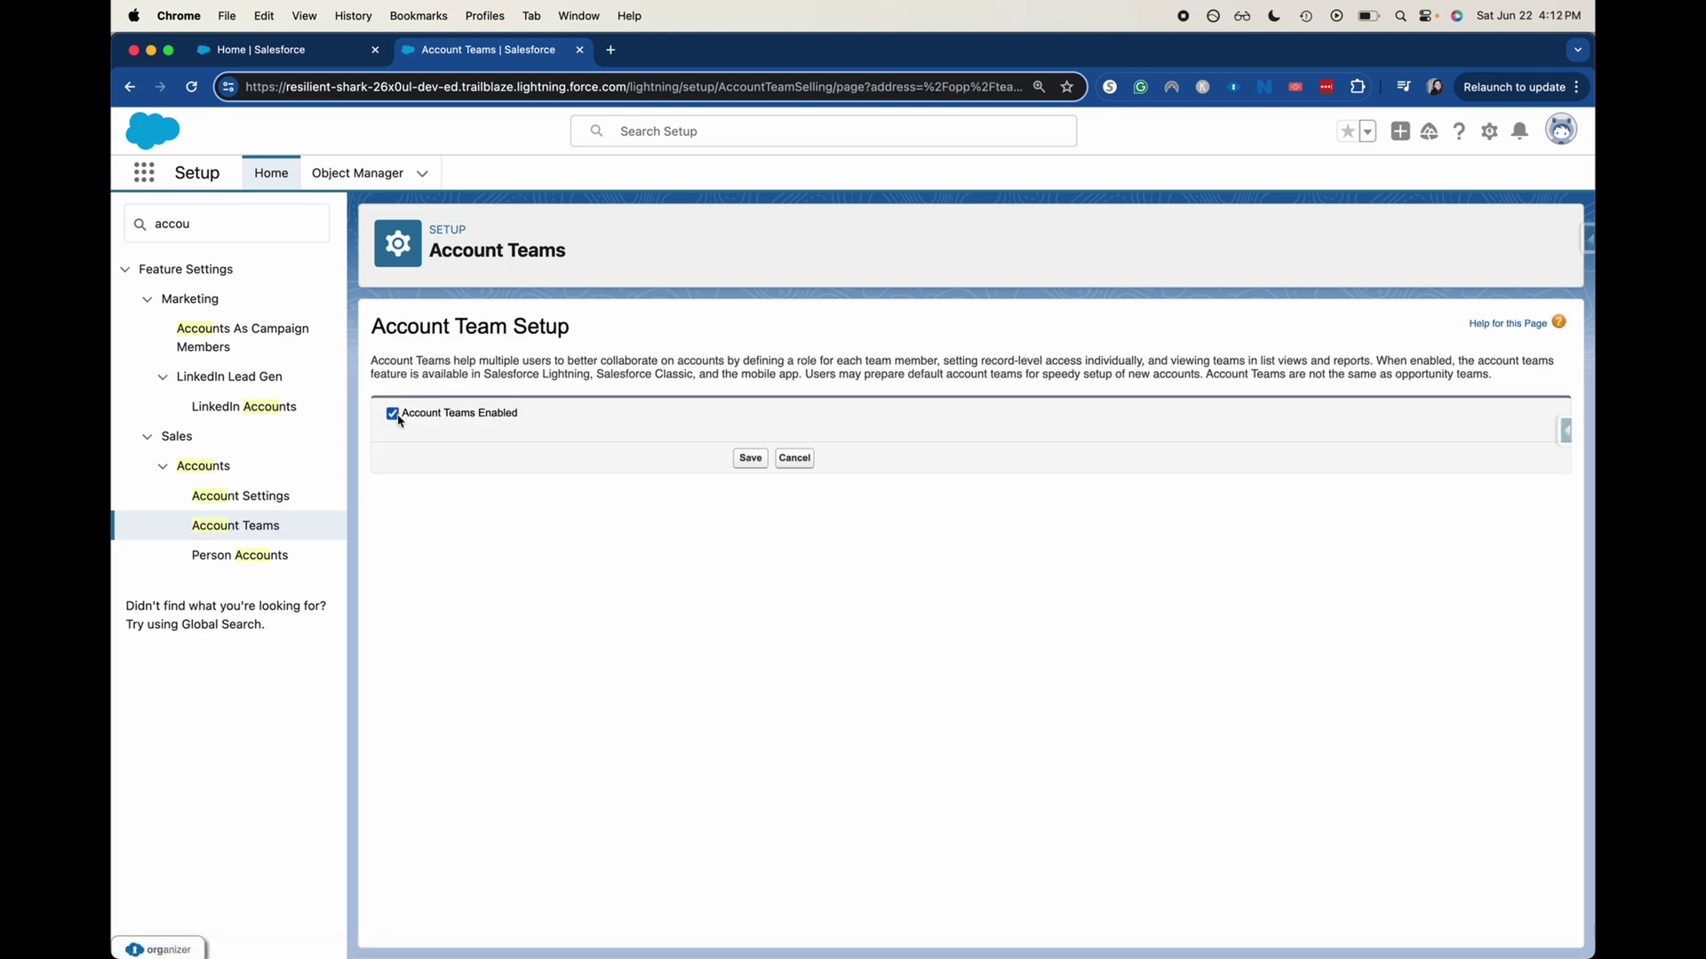
left_click(747, 462)
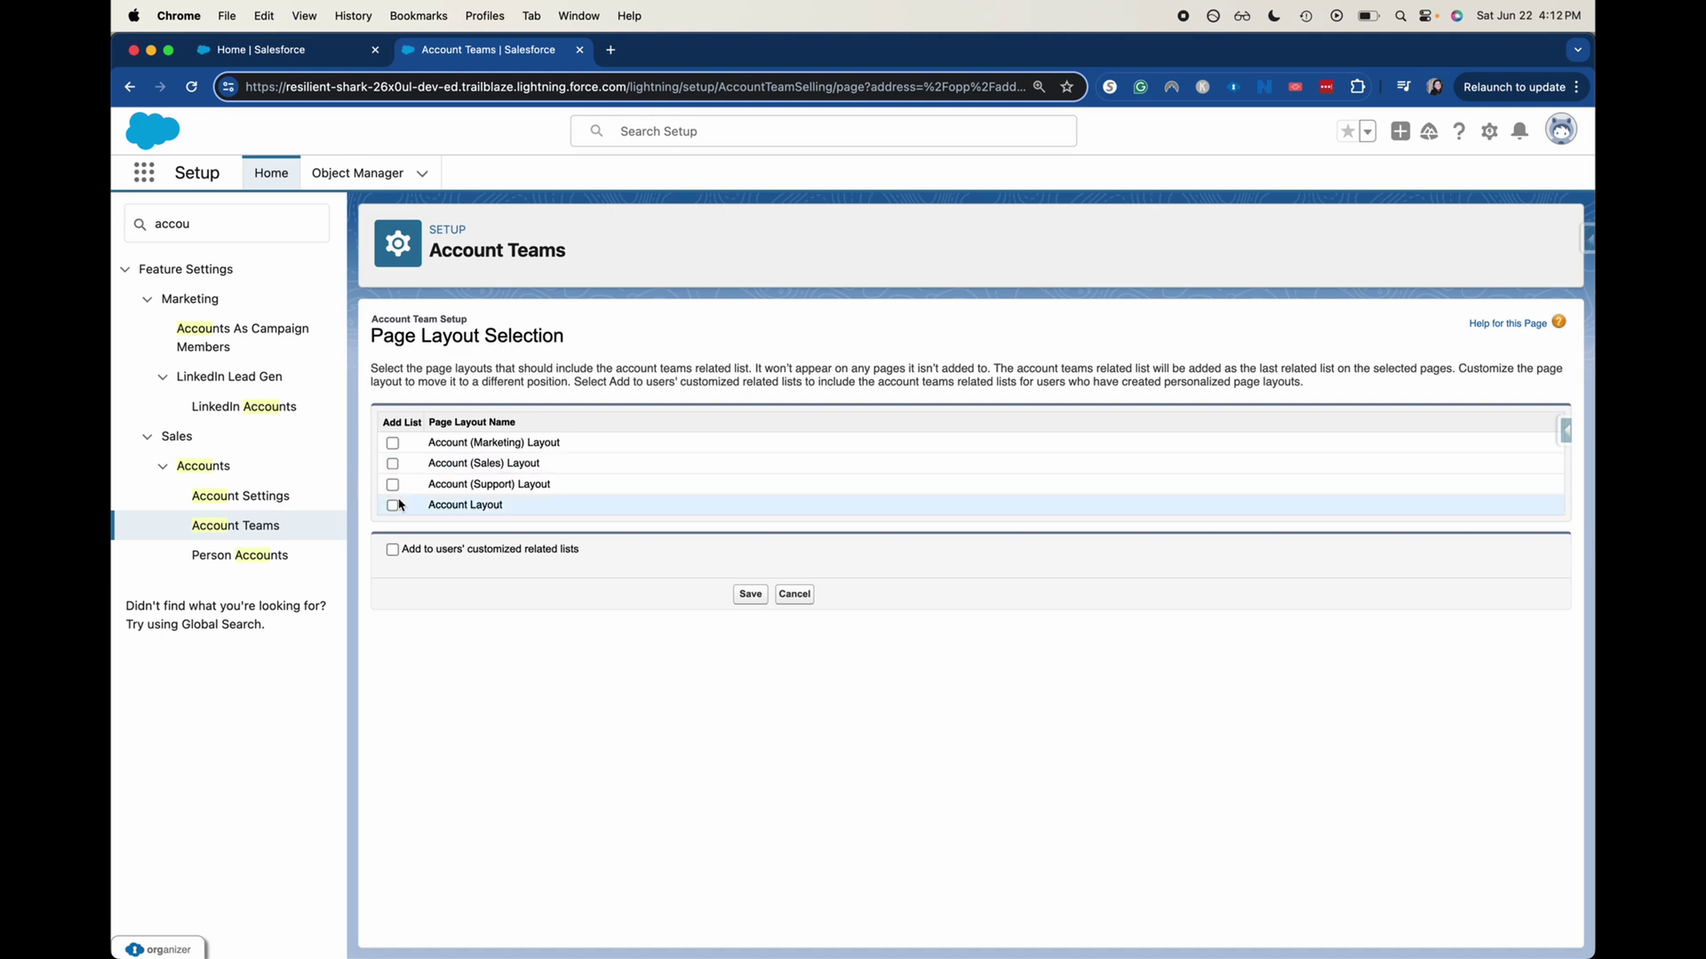
Add the Account Team list to all four account page layouts, including Sales and Marketing, and save.
left_click(391, 506)
left_click(392, 484)
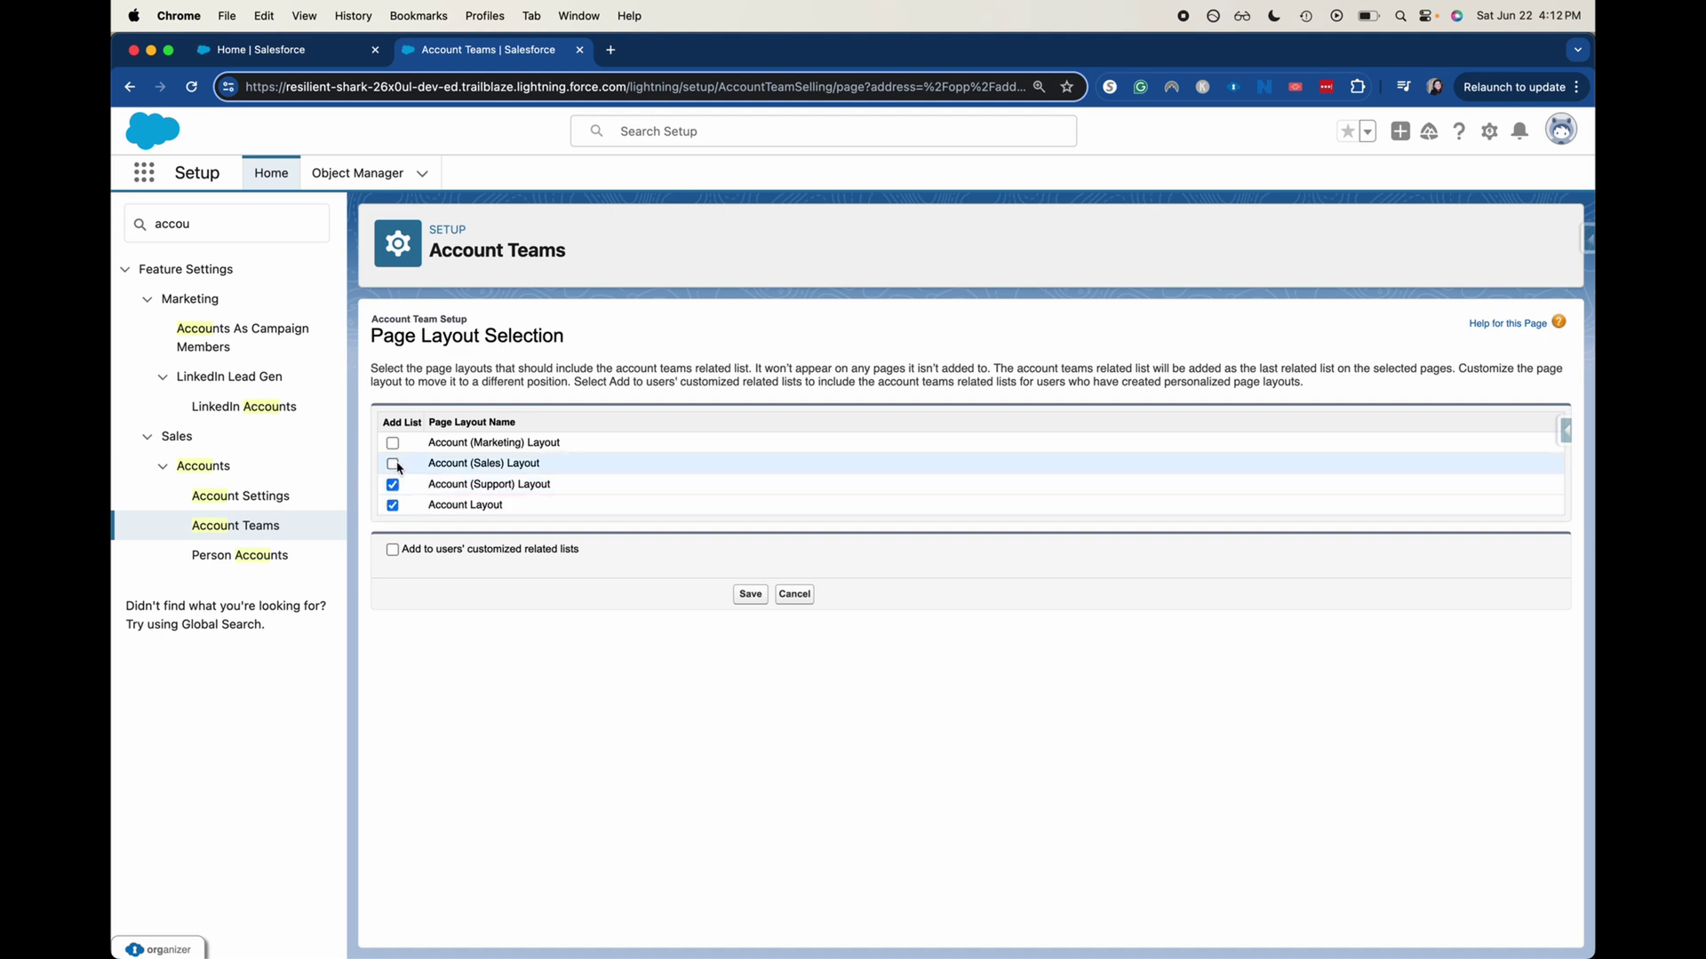
left_click(392, 463)
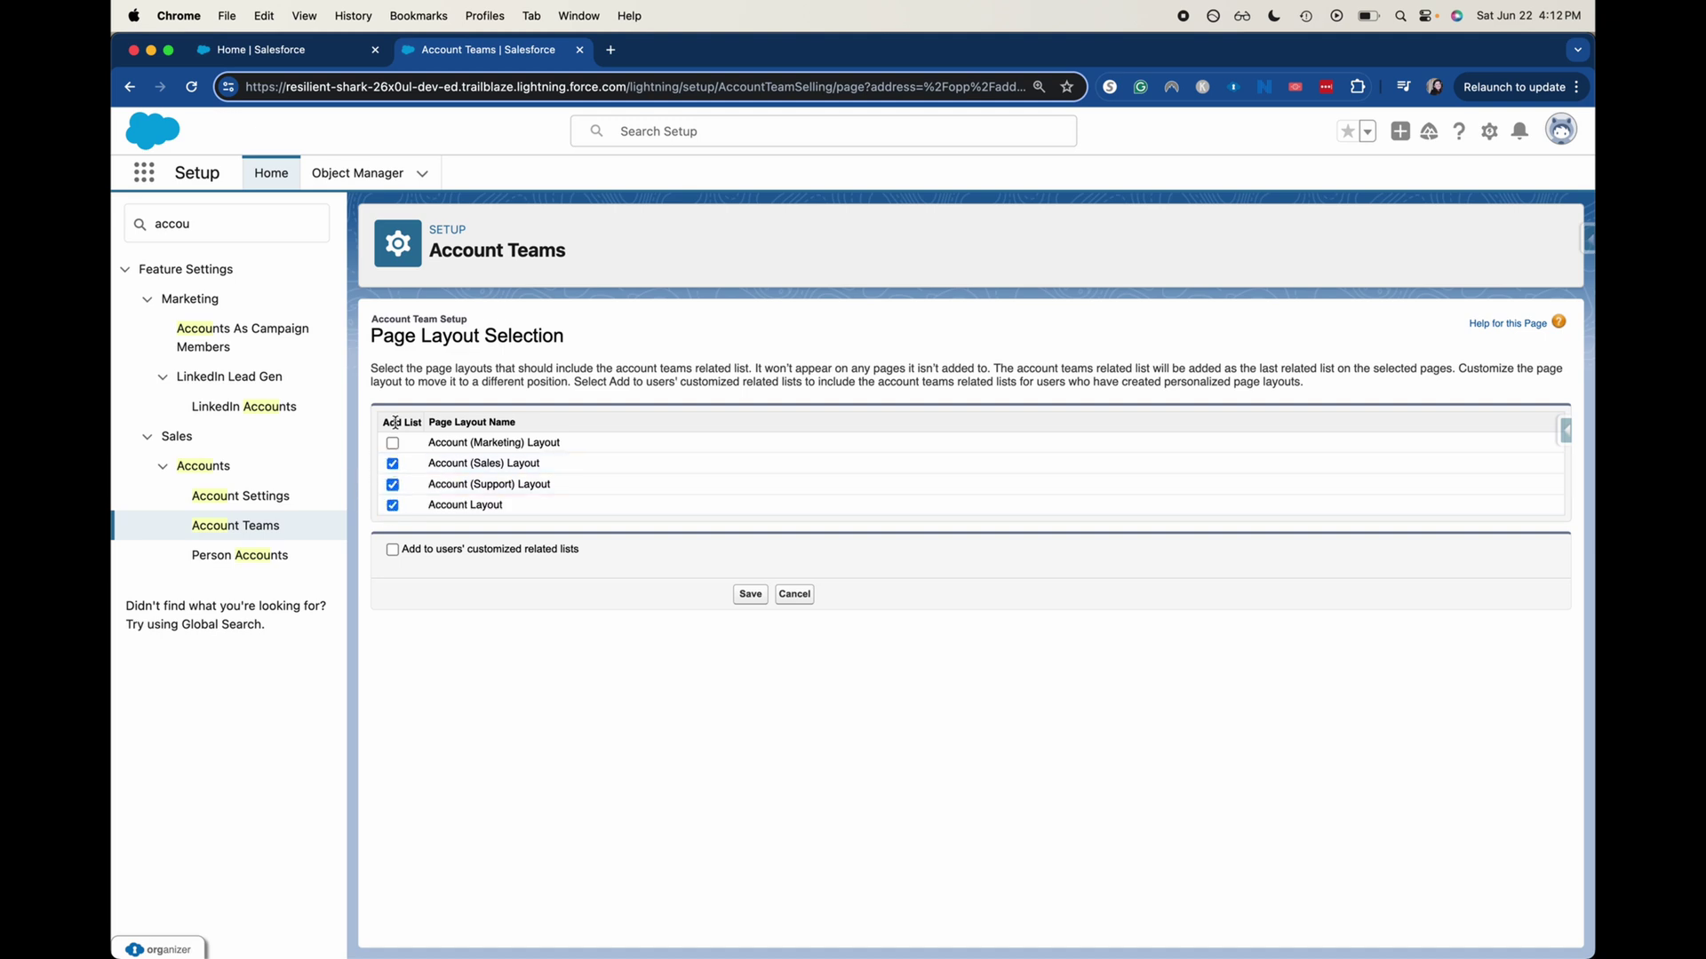
left_click(391, 442)
left_click(753, 596)
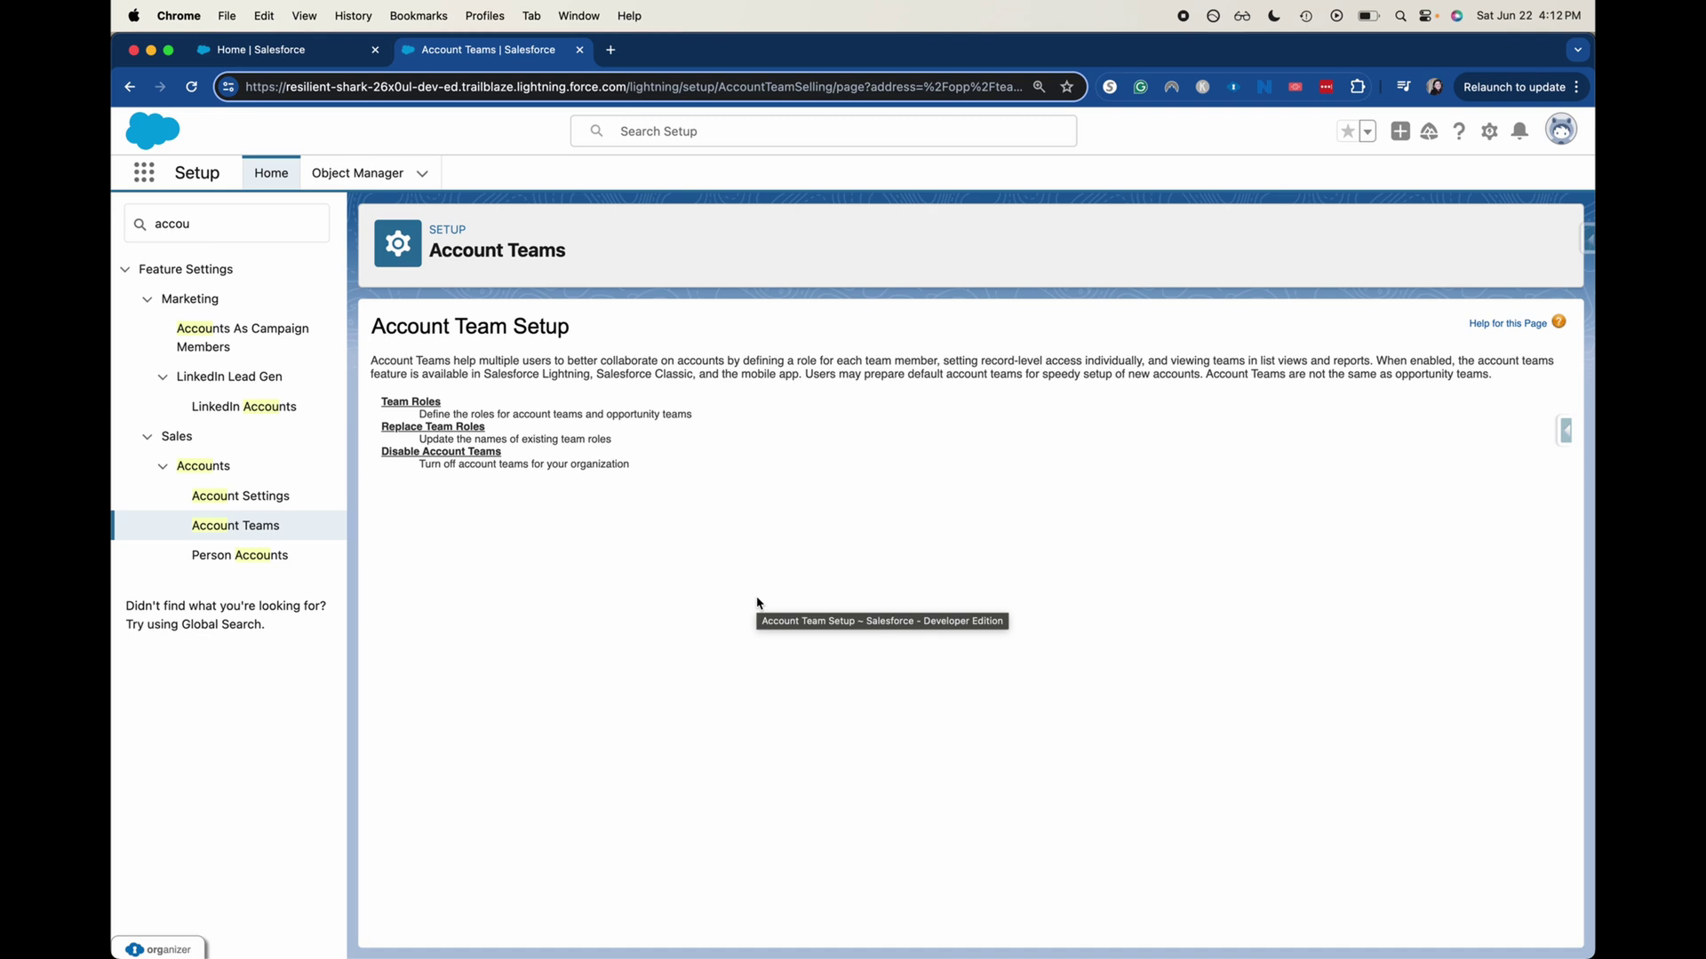
Show the Team Role picklist with its seven active roles.
left_click(417, 402)
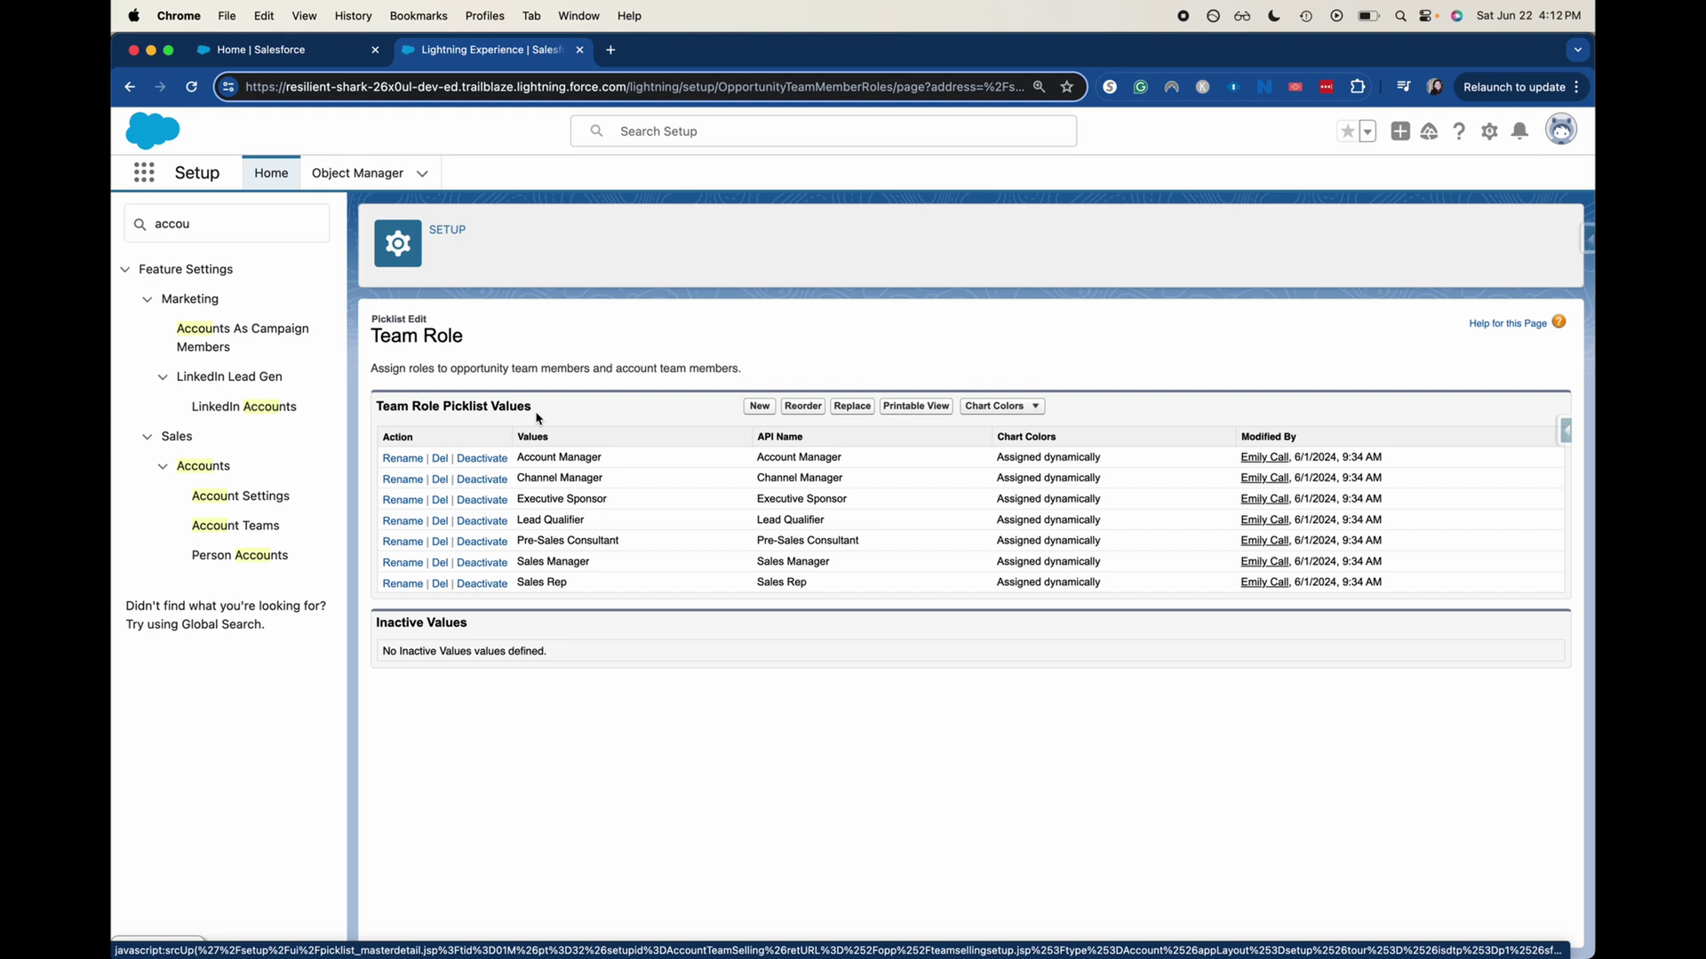
Add Technical Sales and Permit Point Person as new Team Role values and save them.
left_click(760, 407)
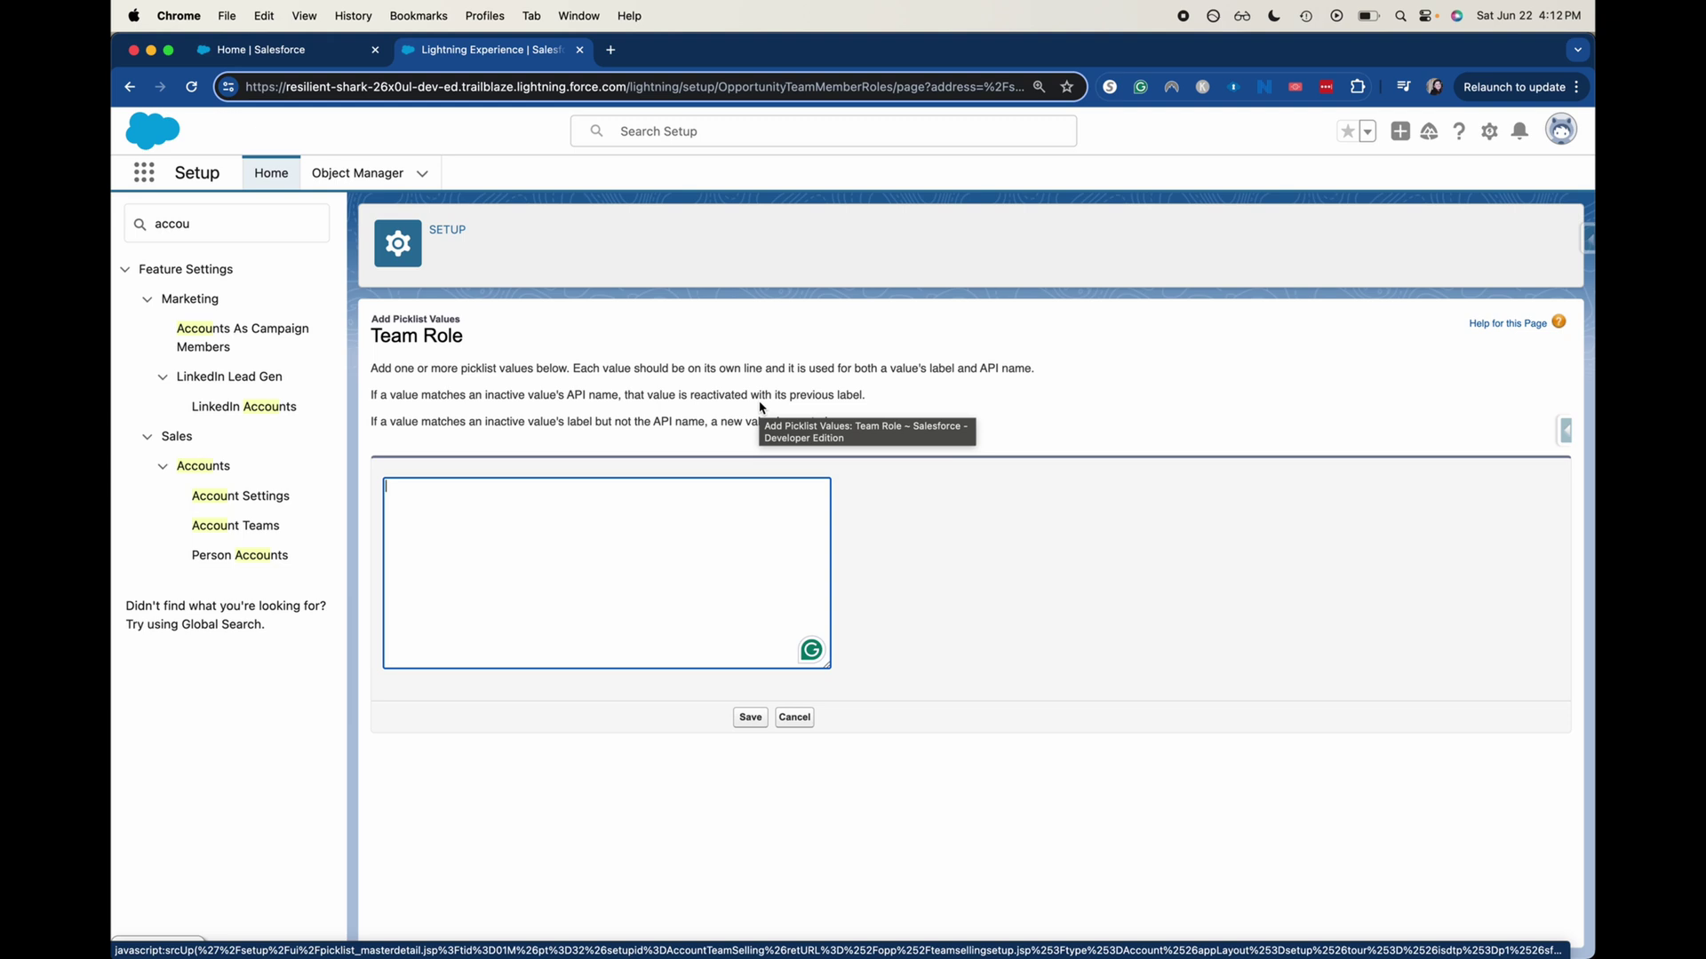
type("Technical S")
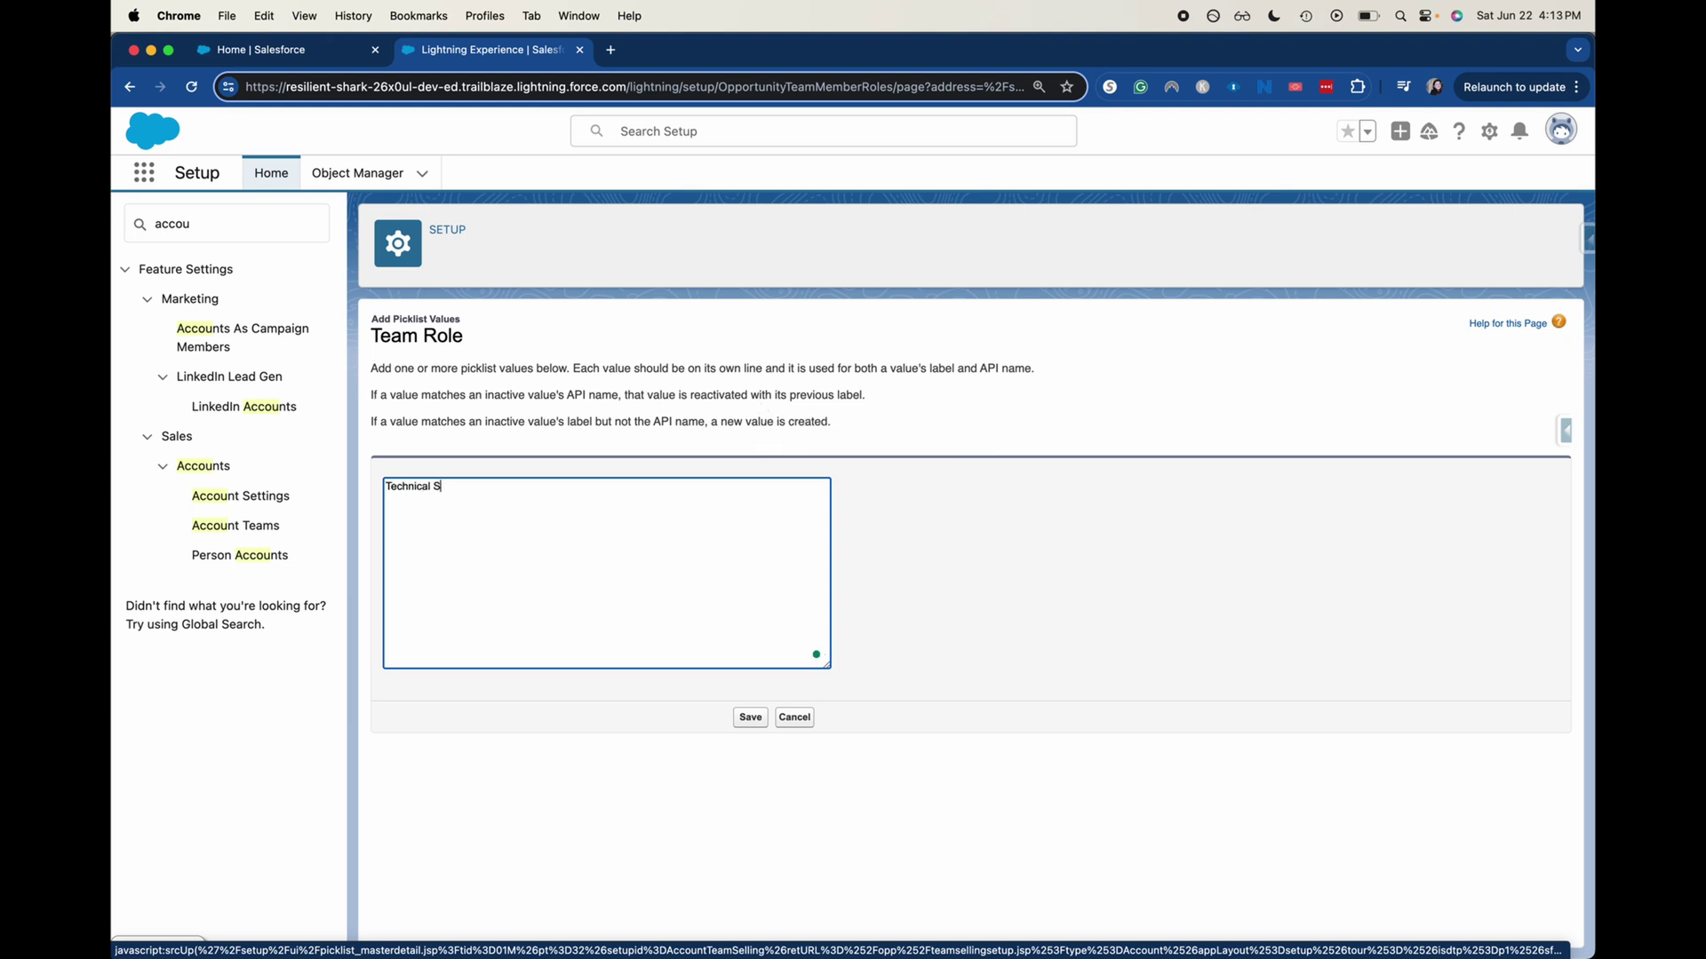
type("ales")
key("Return")
type("Permit ")
type("Point Person")
key("BackSpace")
left_click(750, 717)
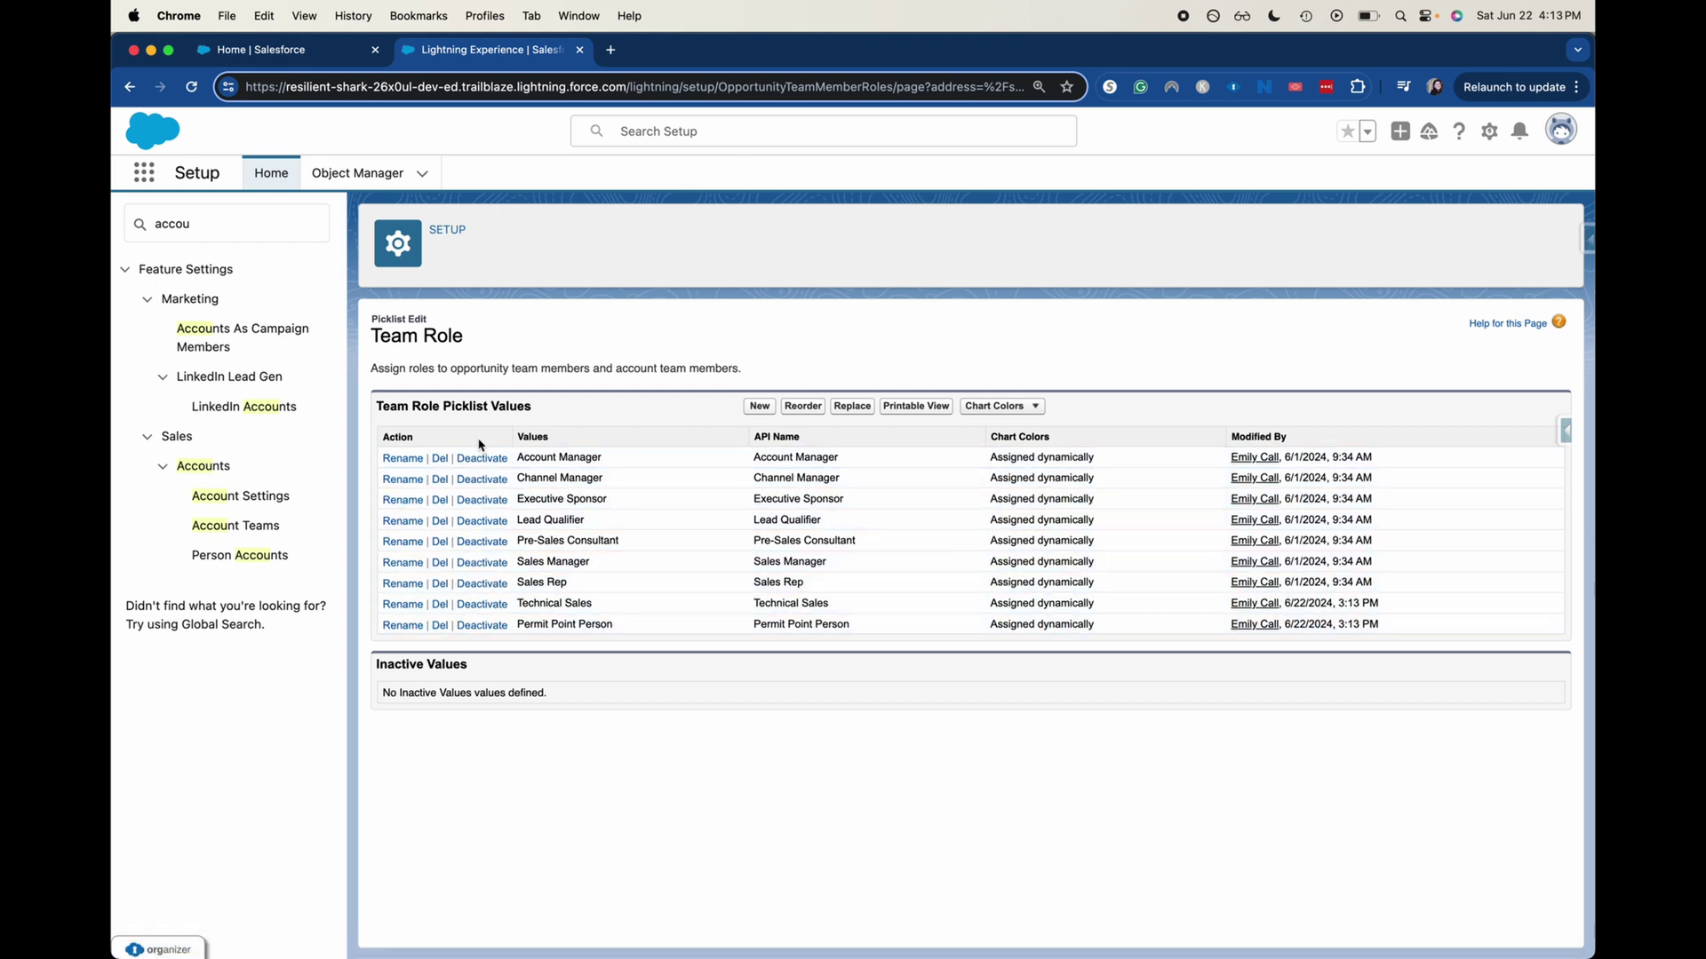
From Seller Home, find Burlington Textiles Corp of America in the All Accounts list view.
left_click(287, 50)
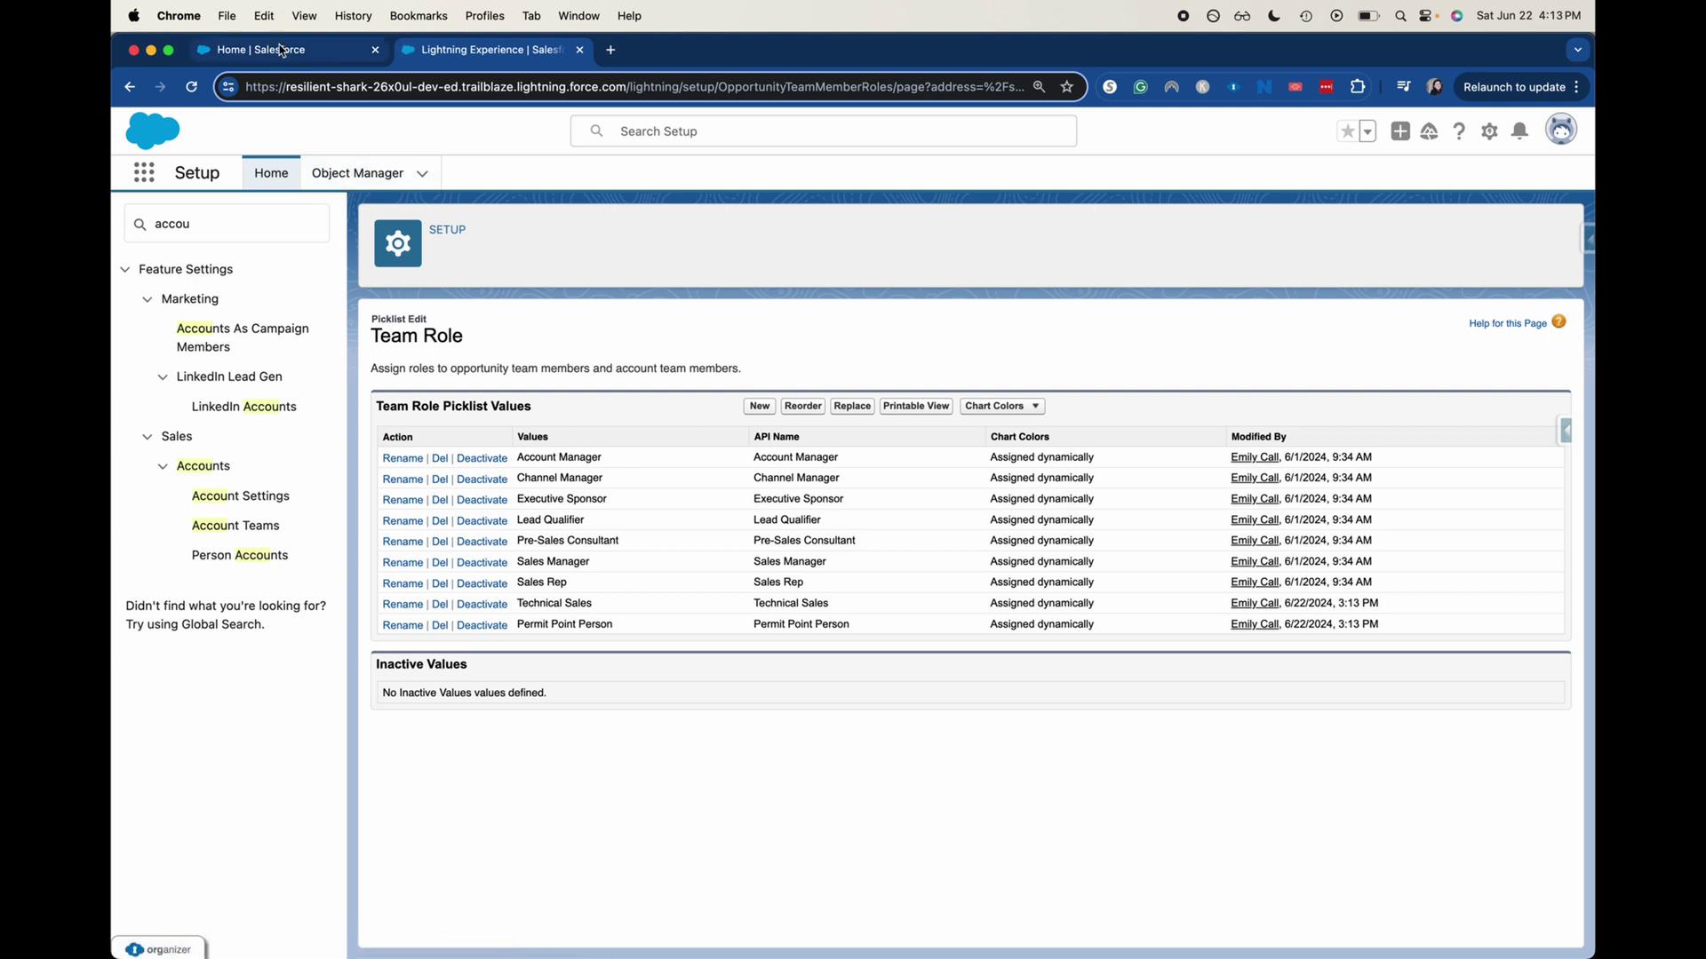
key("super+r")
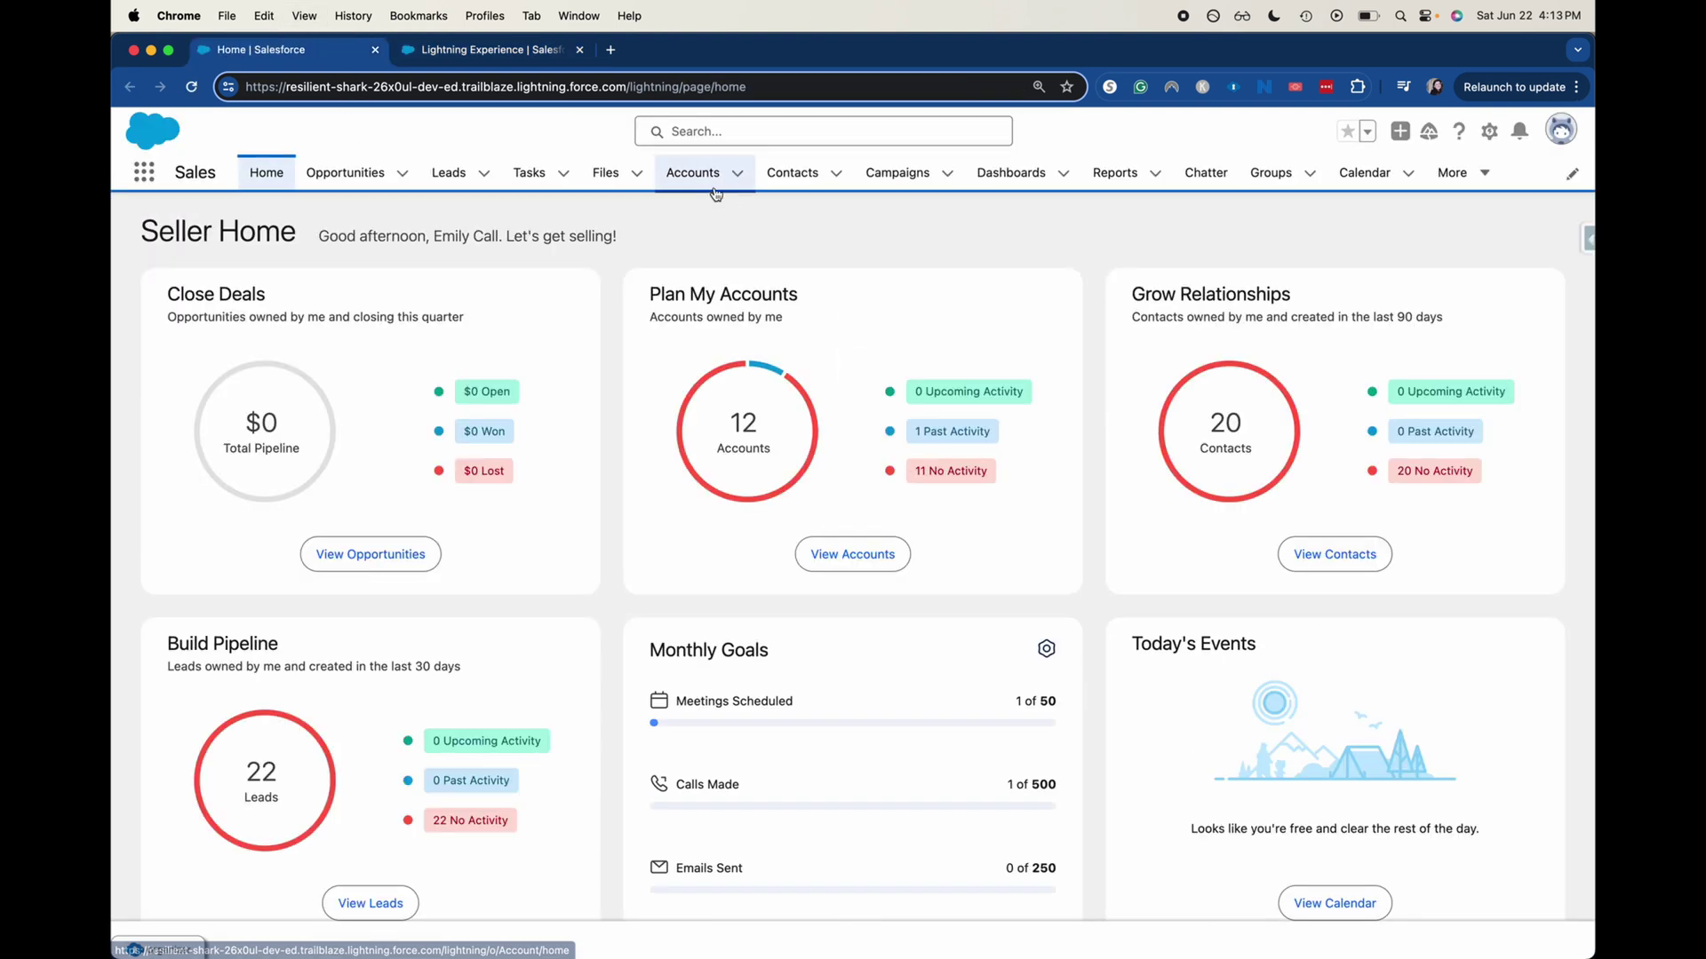
left_click(714, 193)
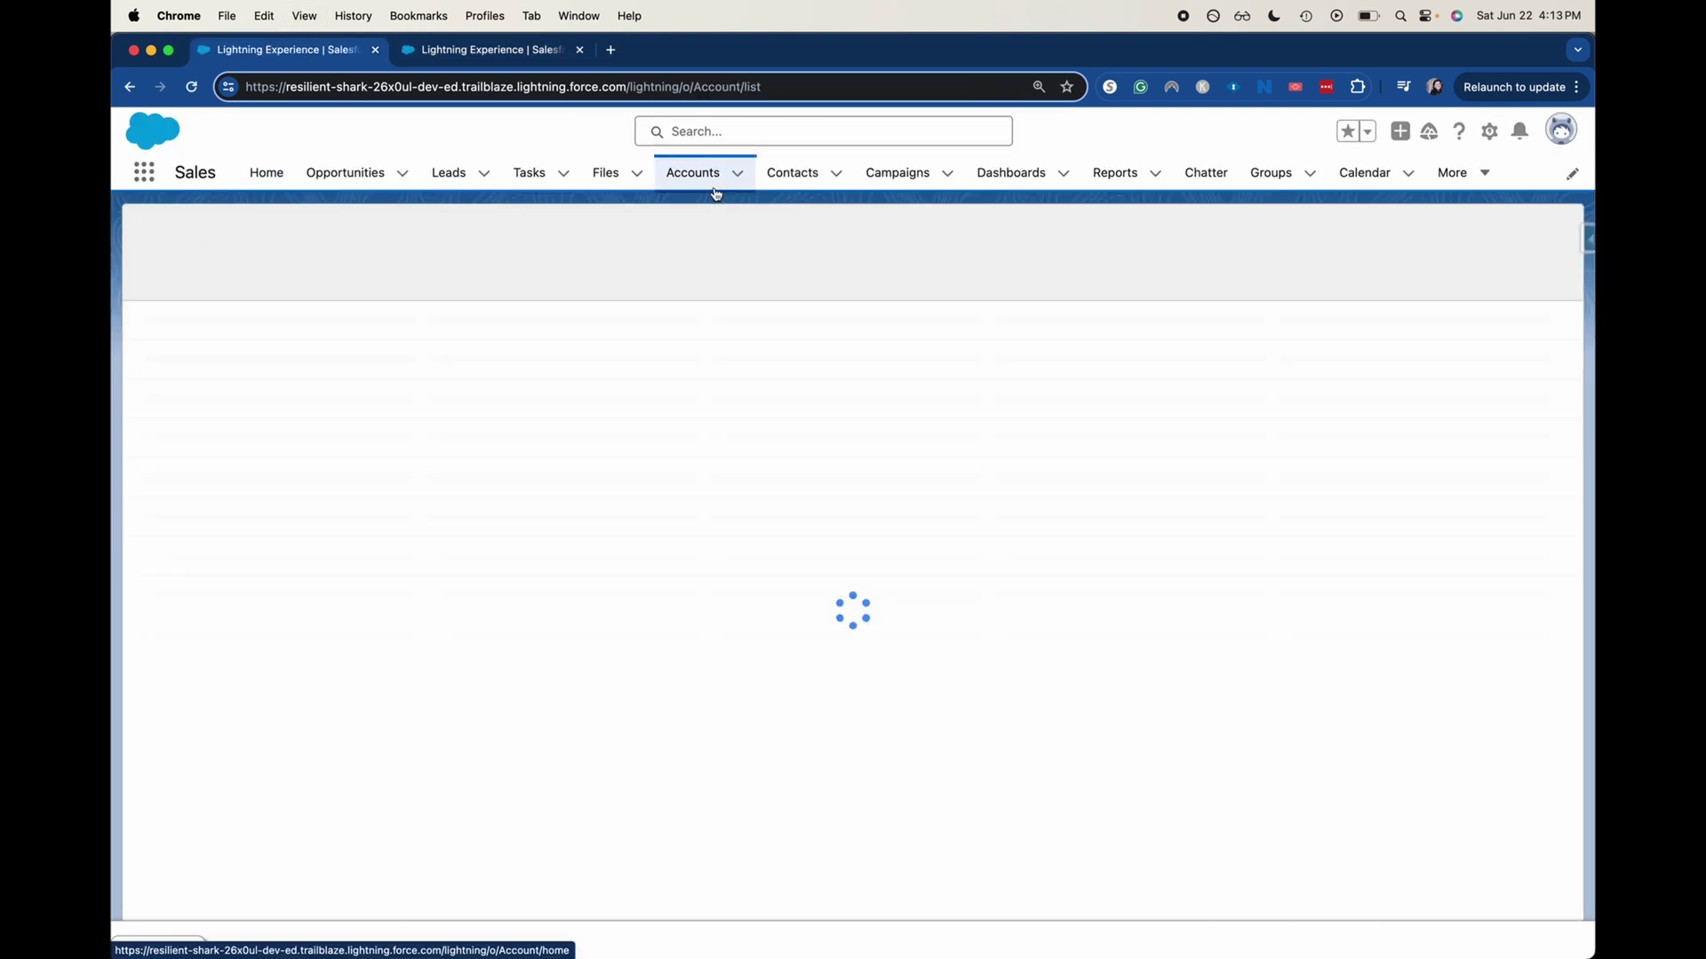
left_click(326, 247)
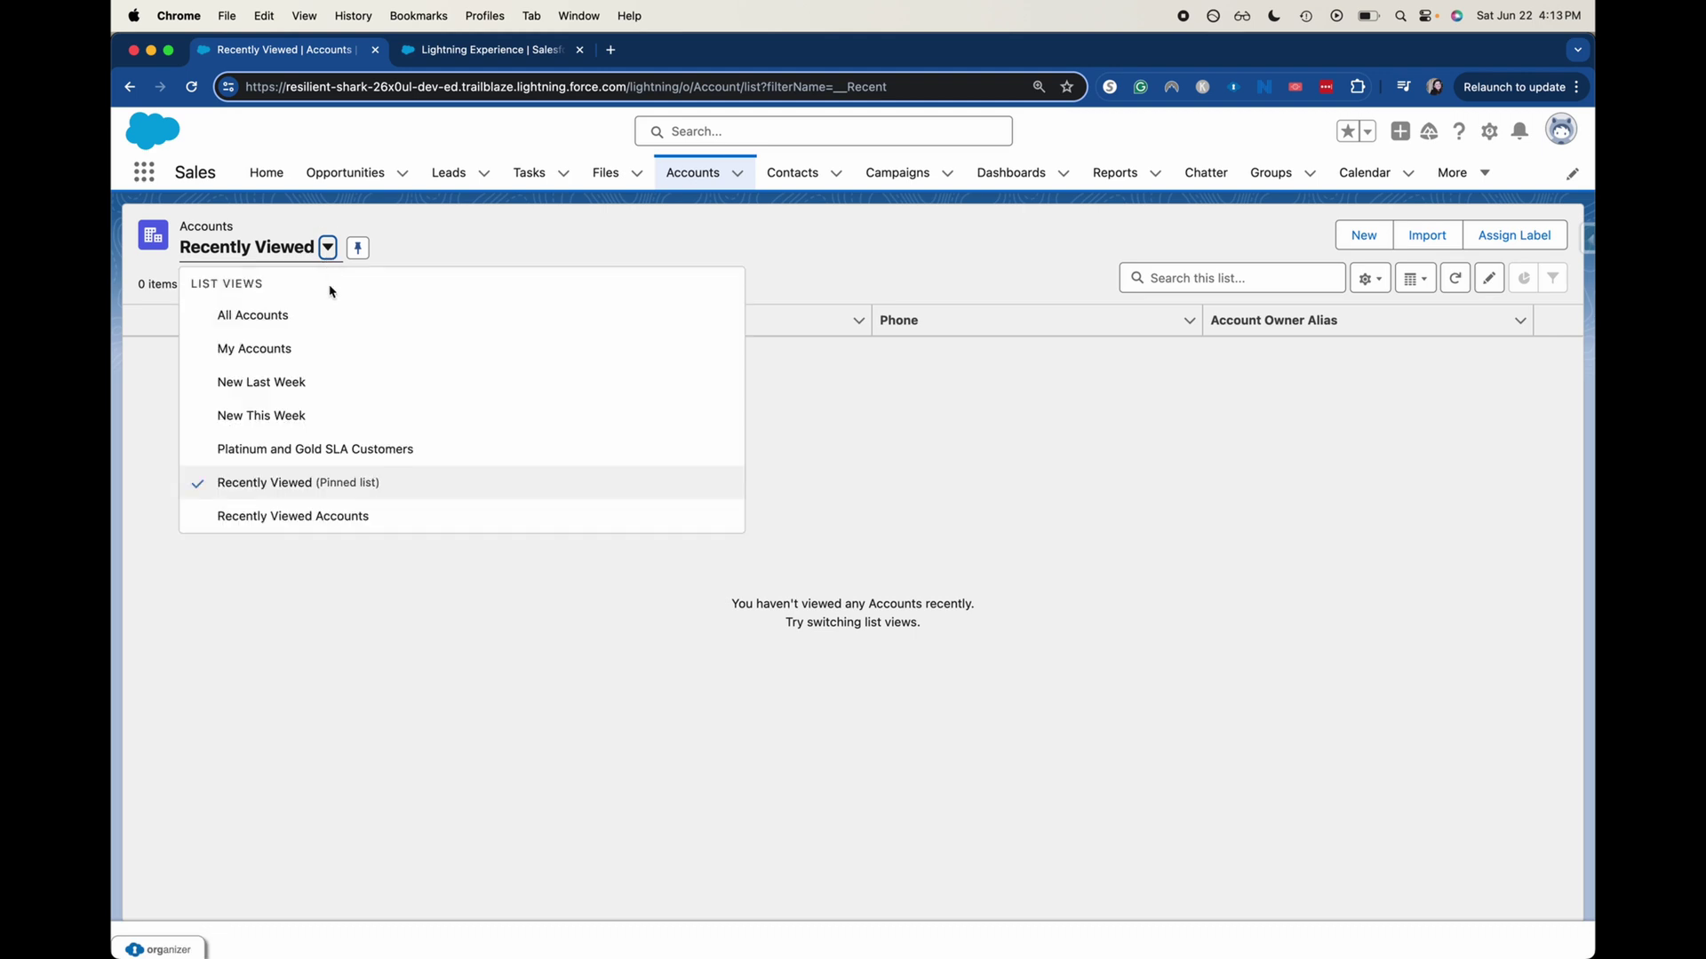
left_click(294, 317)
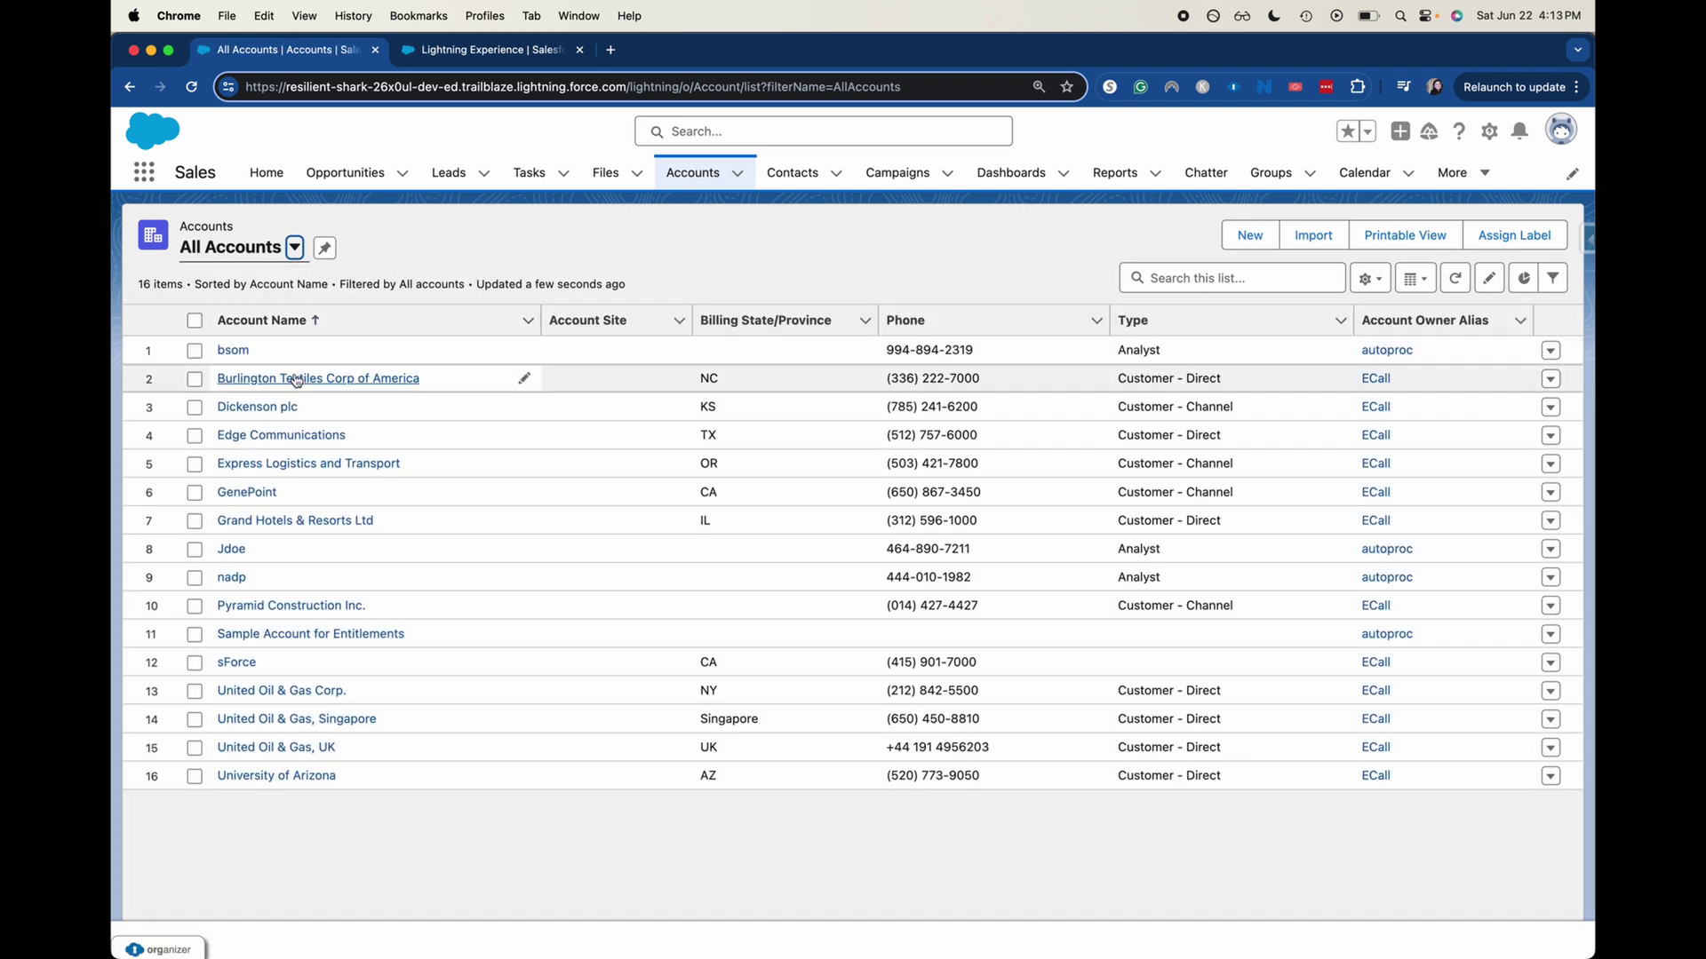
left_click(253, 381)
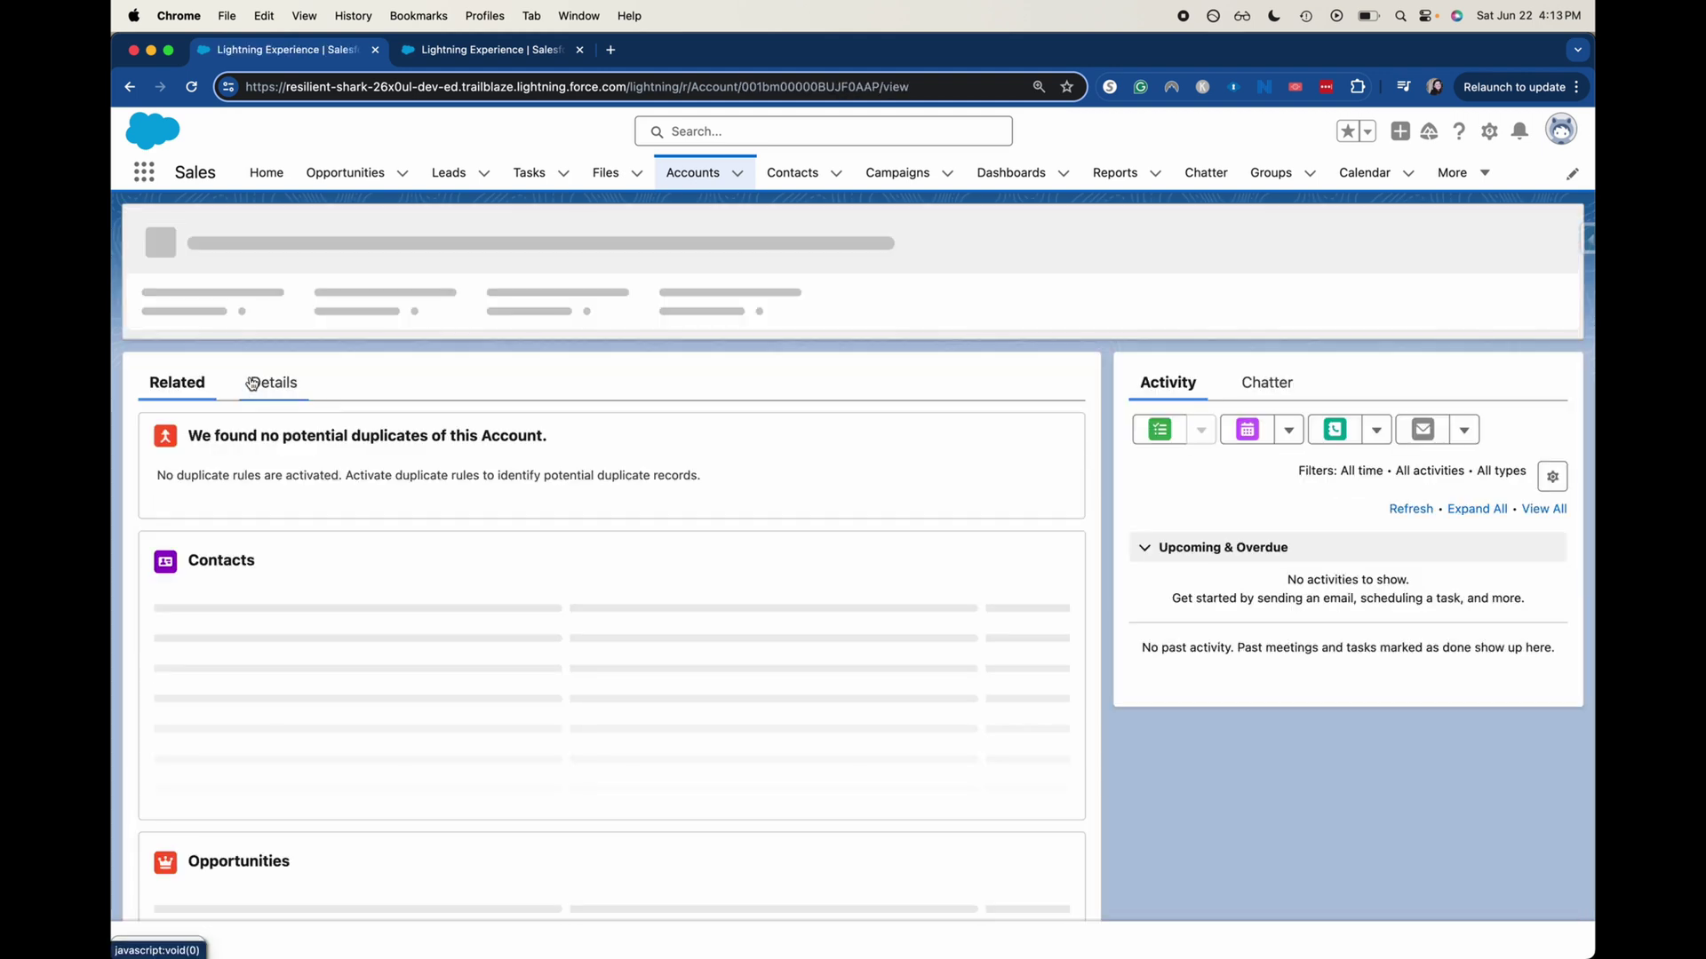
Review the account's details and hierarchy, then return to its related lists with the empty Account Team.
left_click(303, 384)
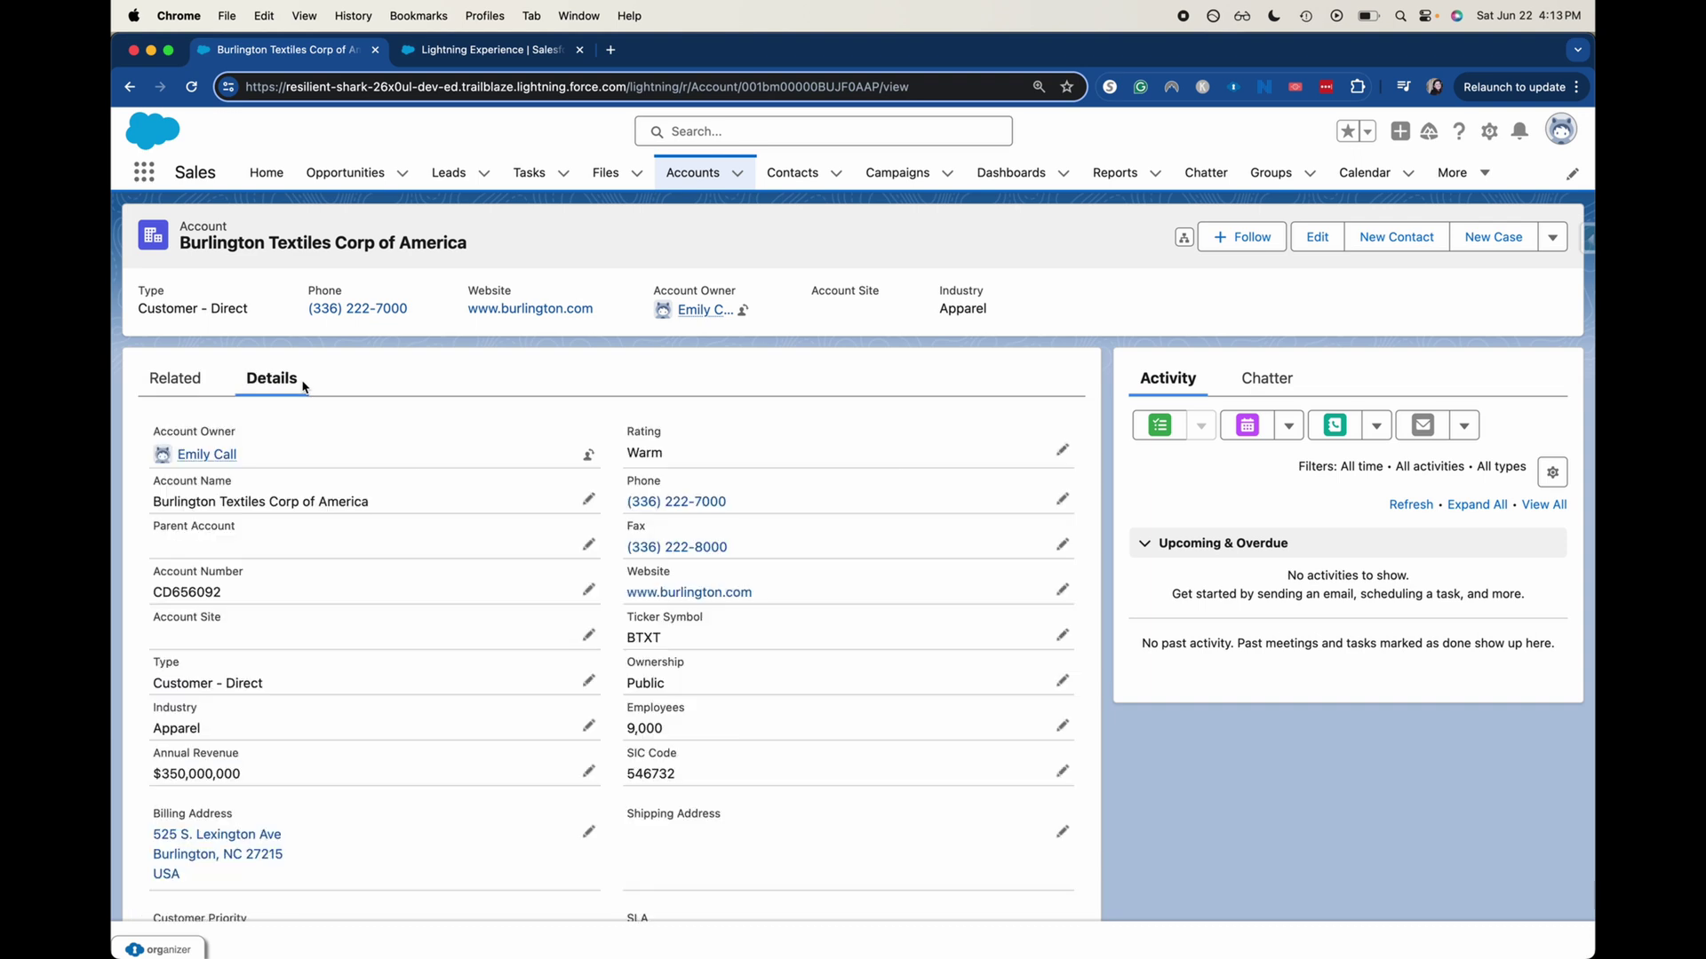
scroll(448, 430, "down", 5)
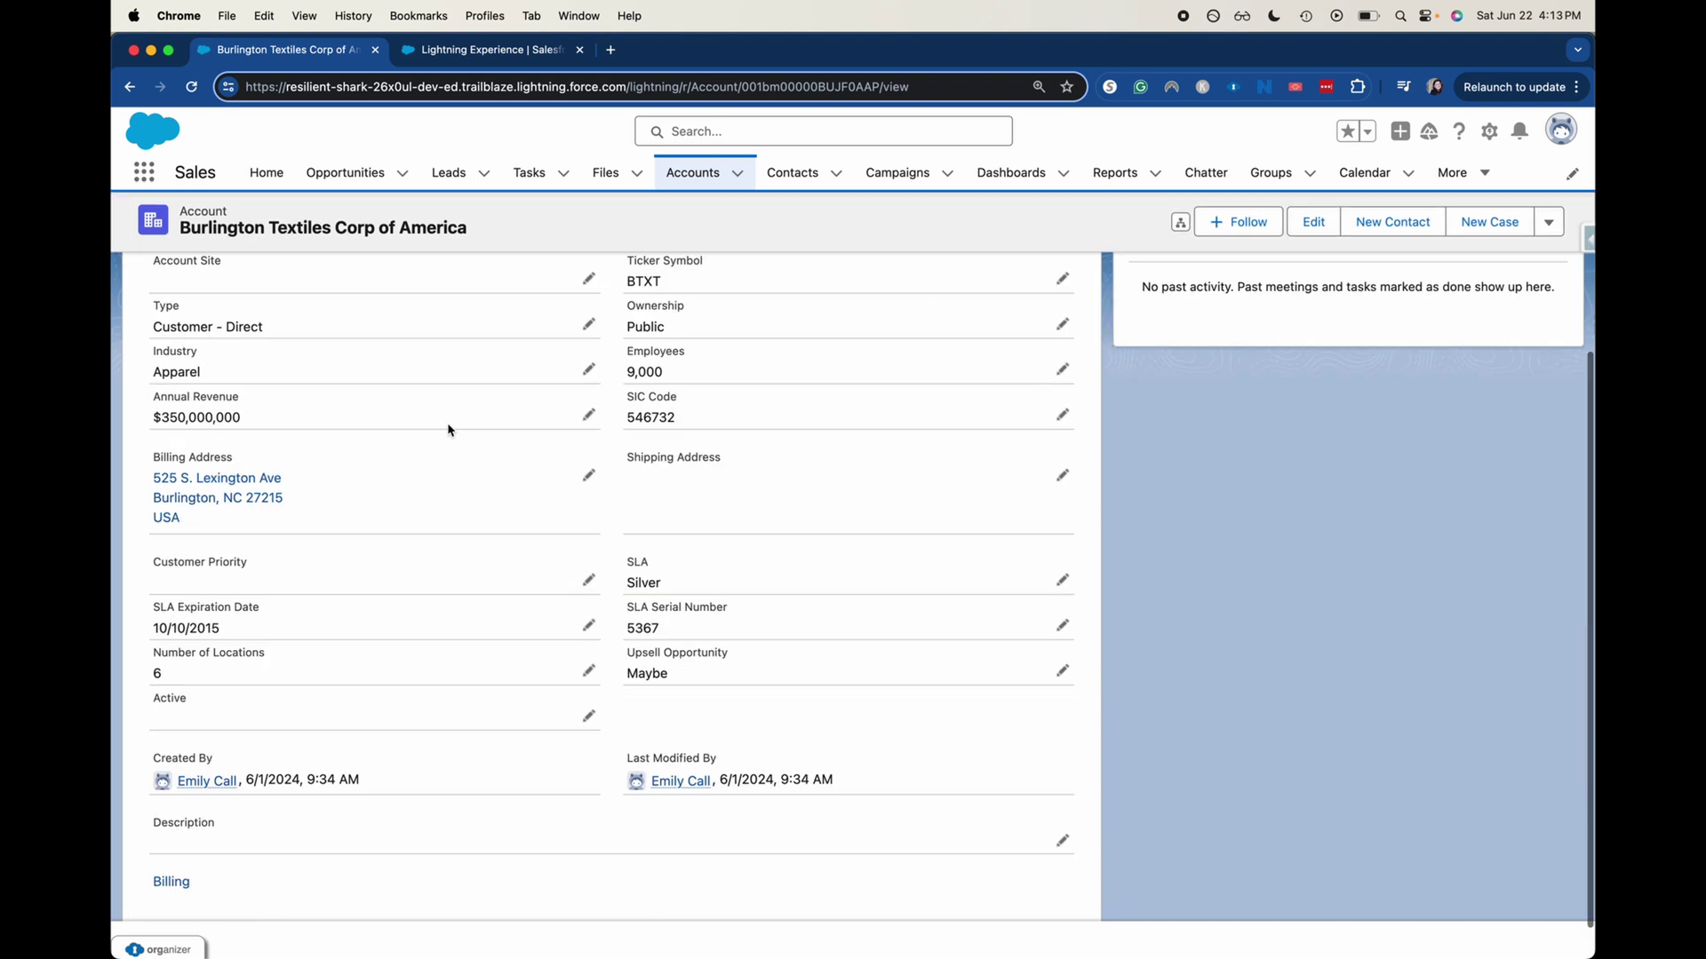
scroll(445, 431, "up", 5)
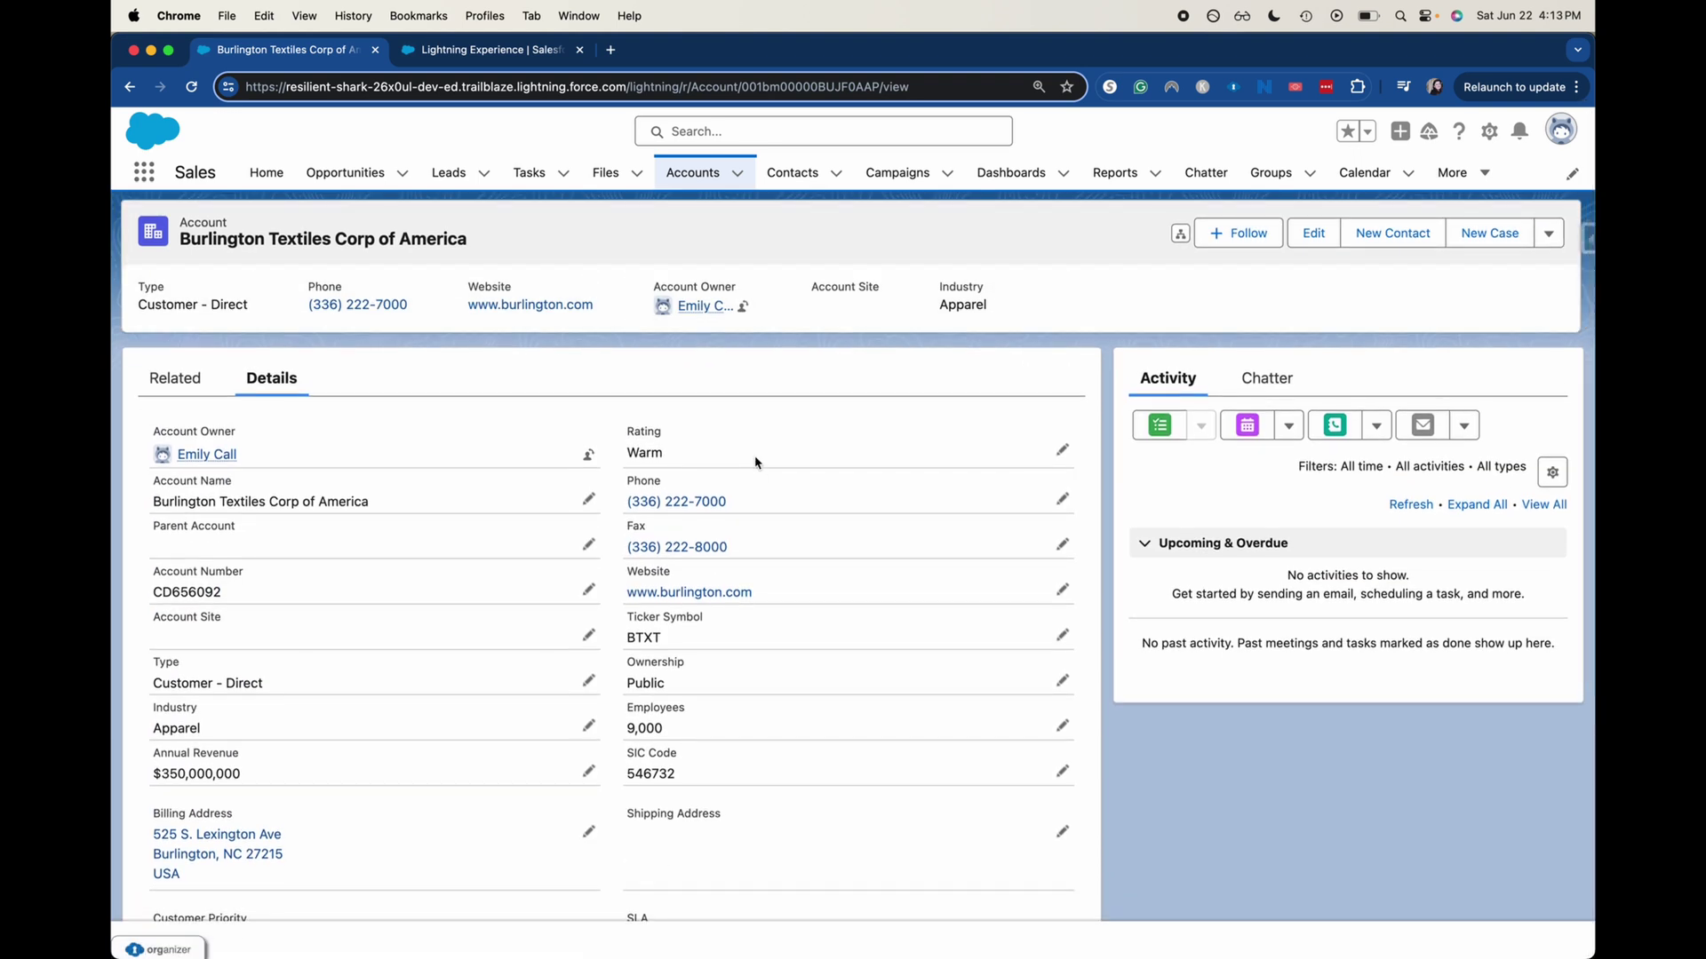
left_click(1181, 235)
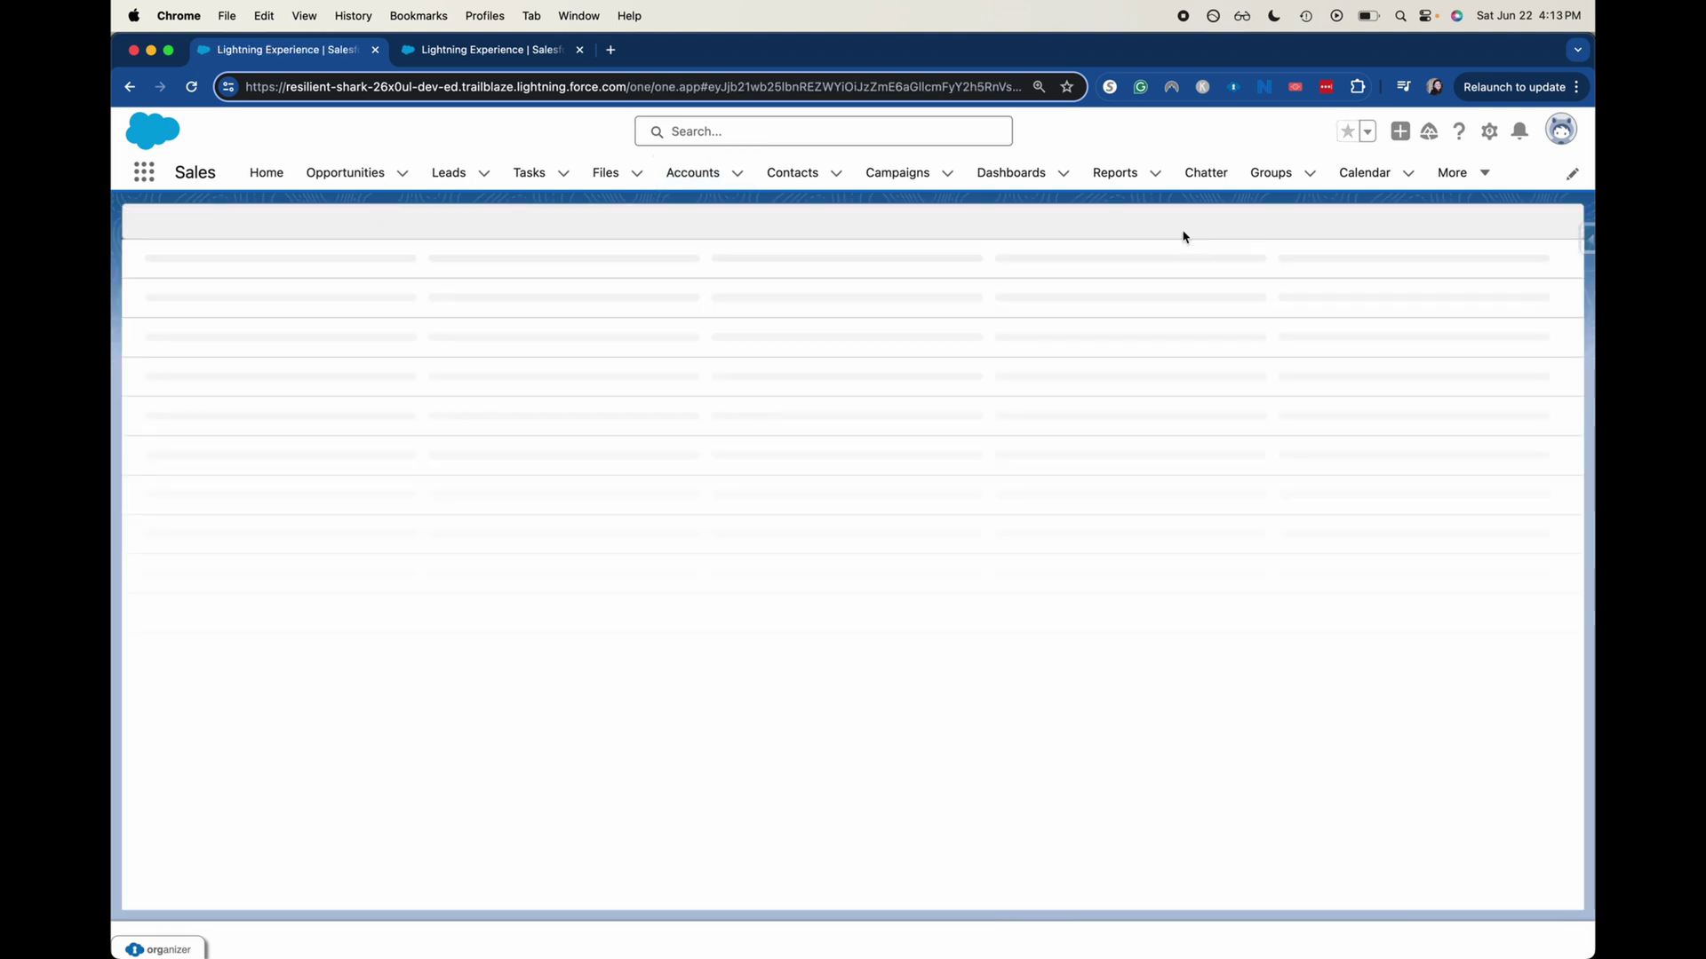
key("super+bracketleft")
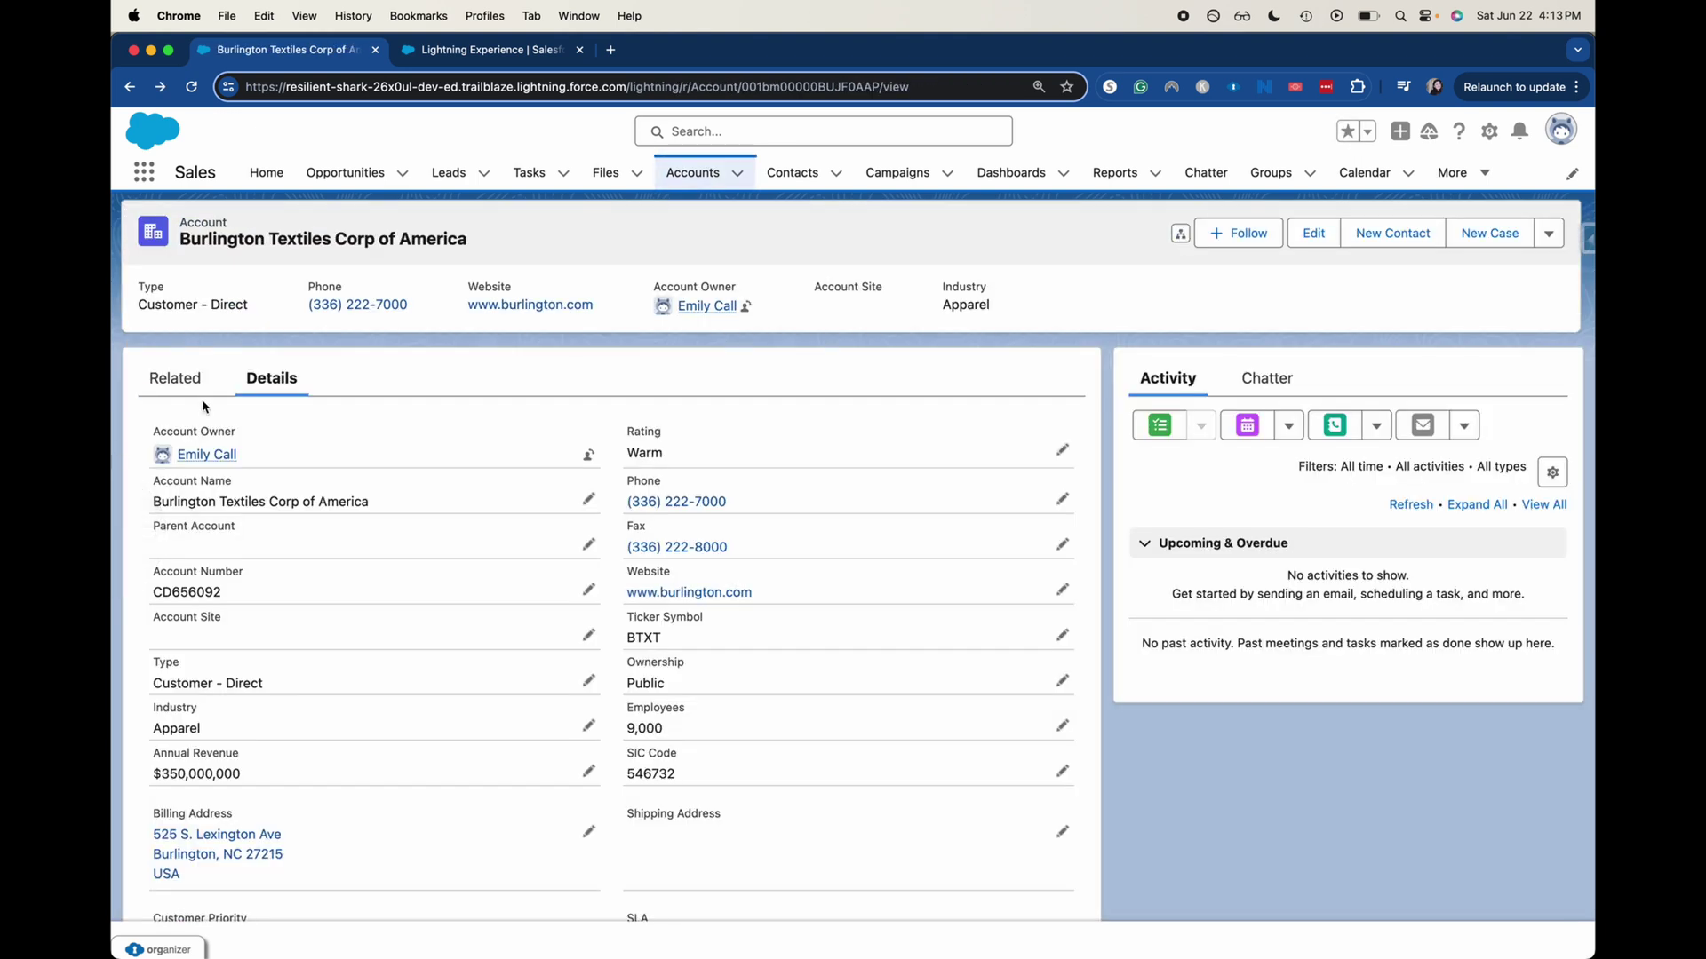
left_click(182, 376)
scroll(349, 477, "down", 1)
scroll(349, 480, "down", 5)
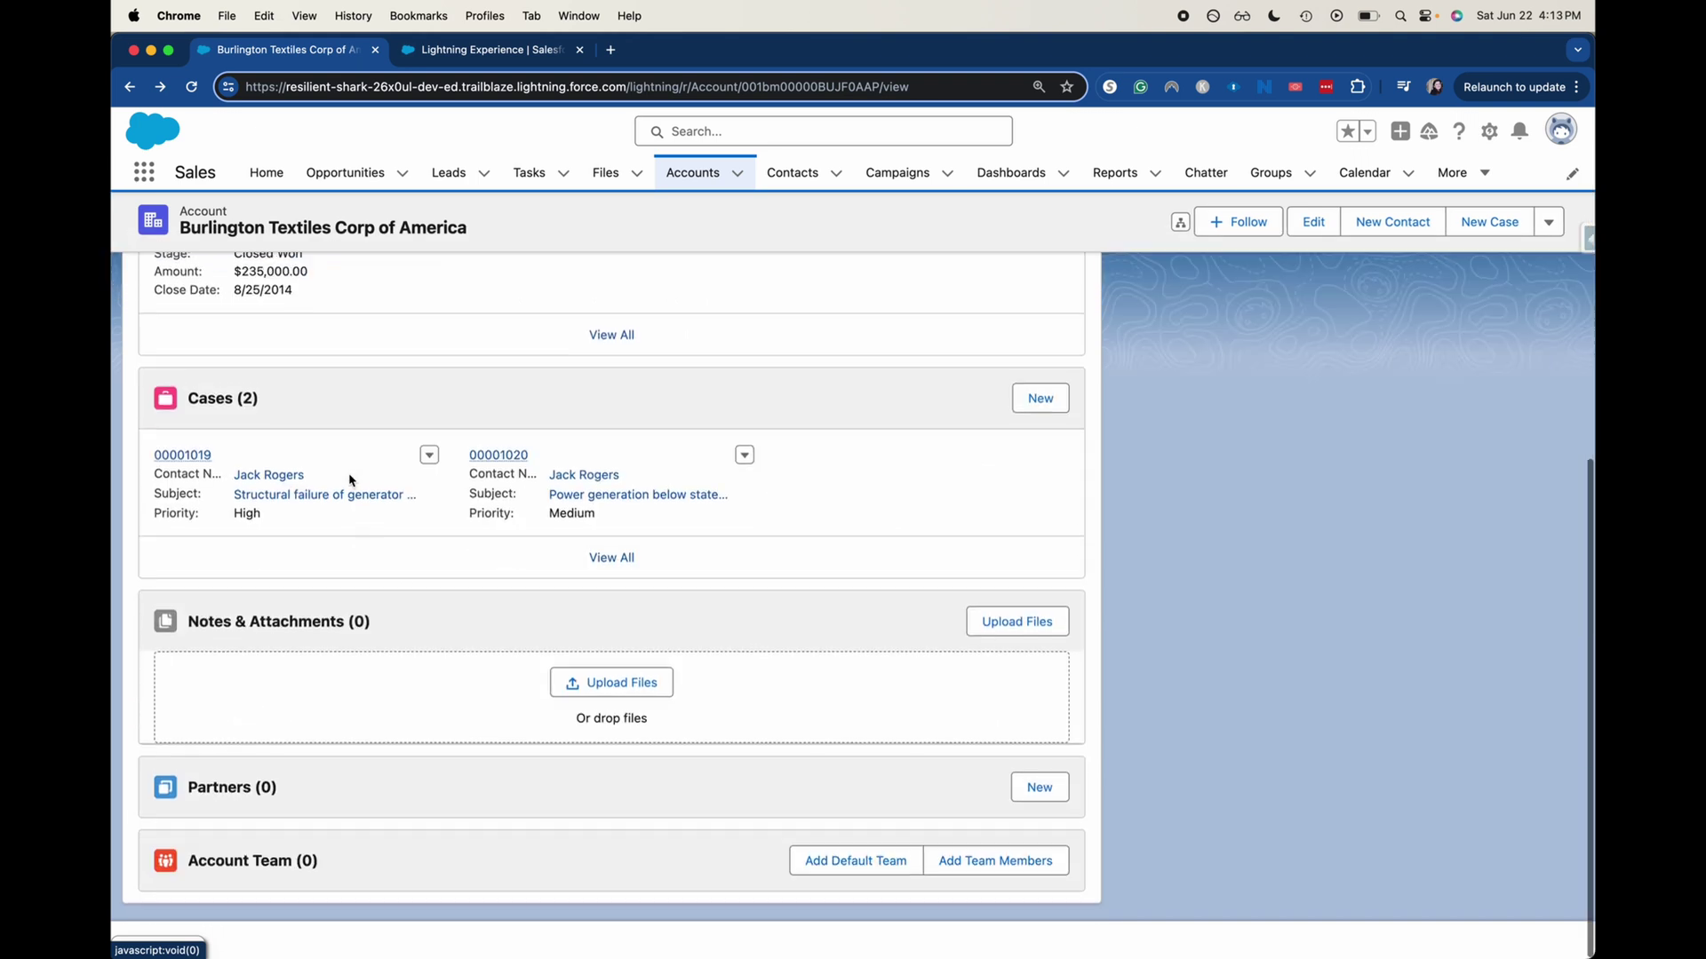
scroll(328, 445, "up", 5)
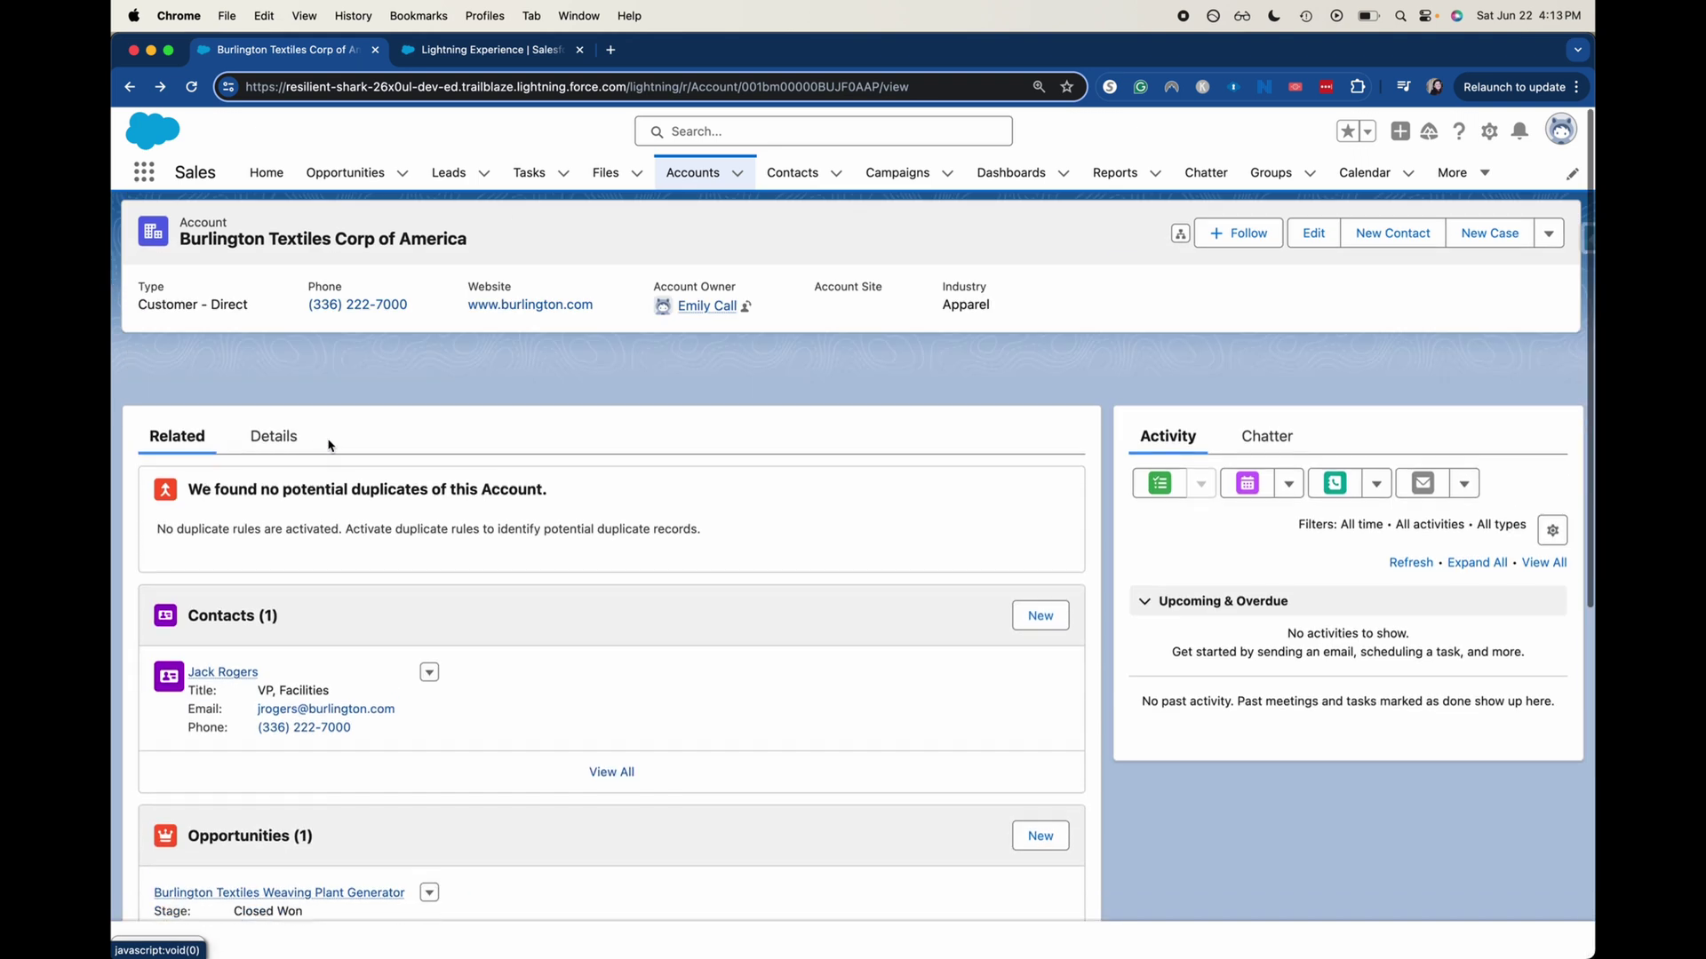
scroll(419, 381, "down", 1)
scroll(425, 394, "down", 5)
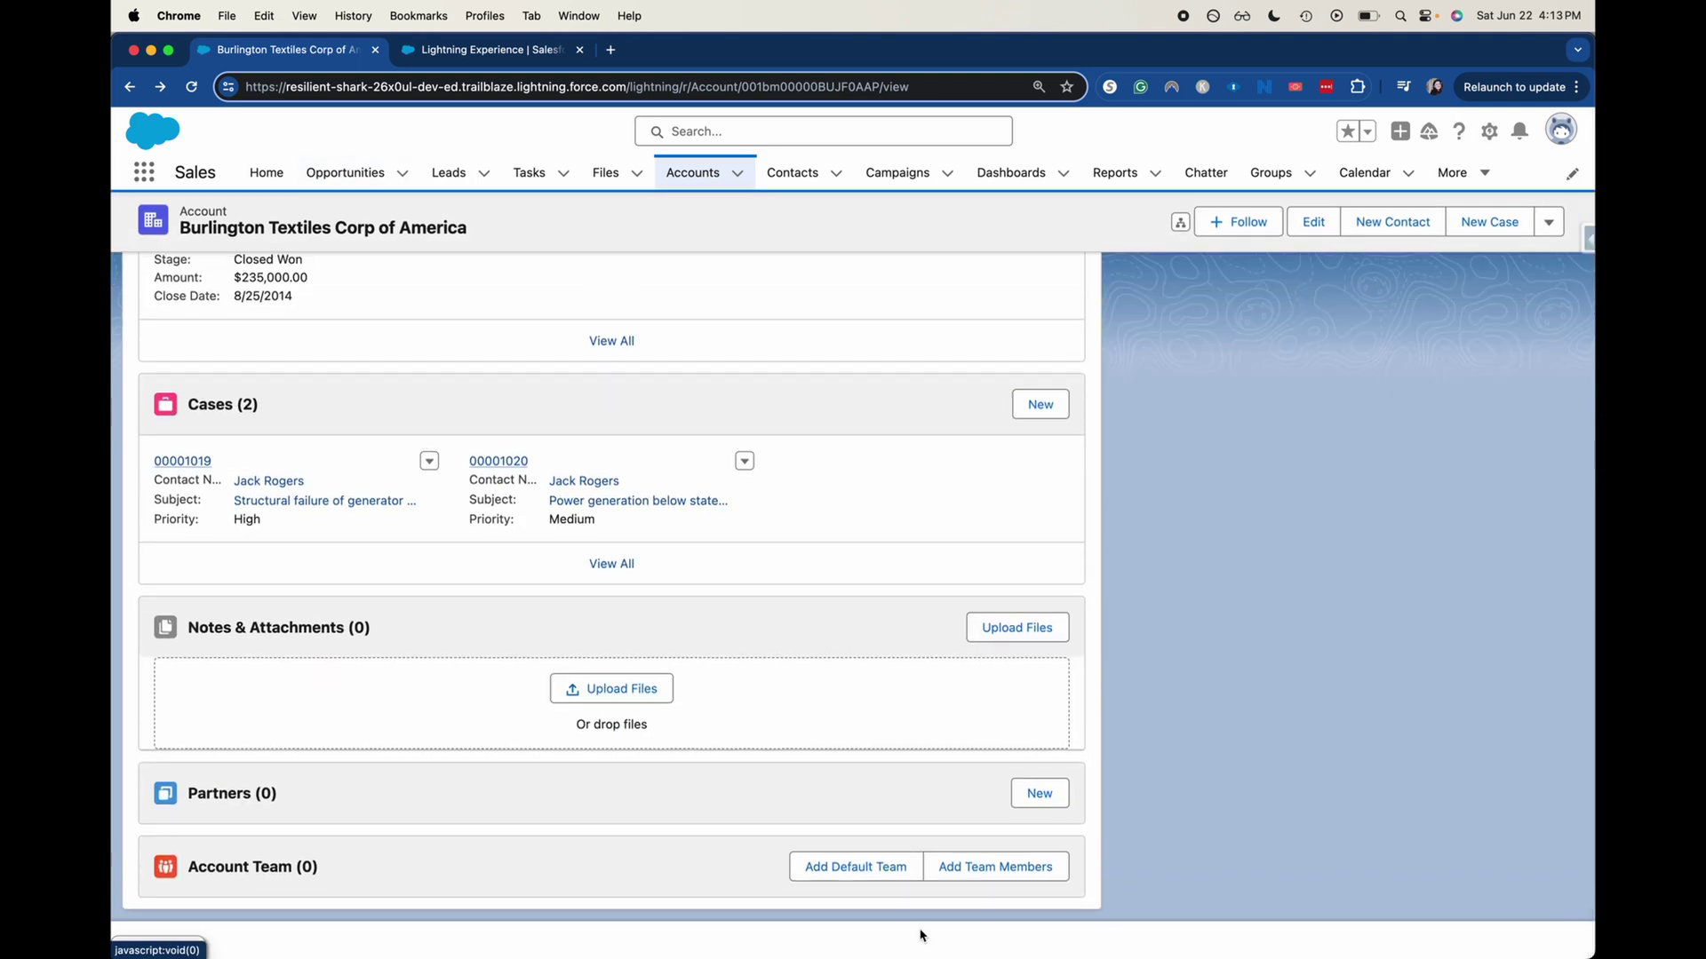
Attempt Add Default Team, then start adding account team members manually.
left_click(907, 874)
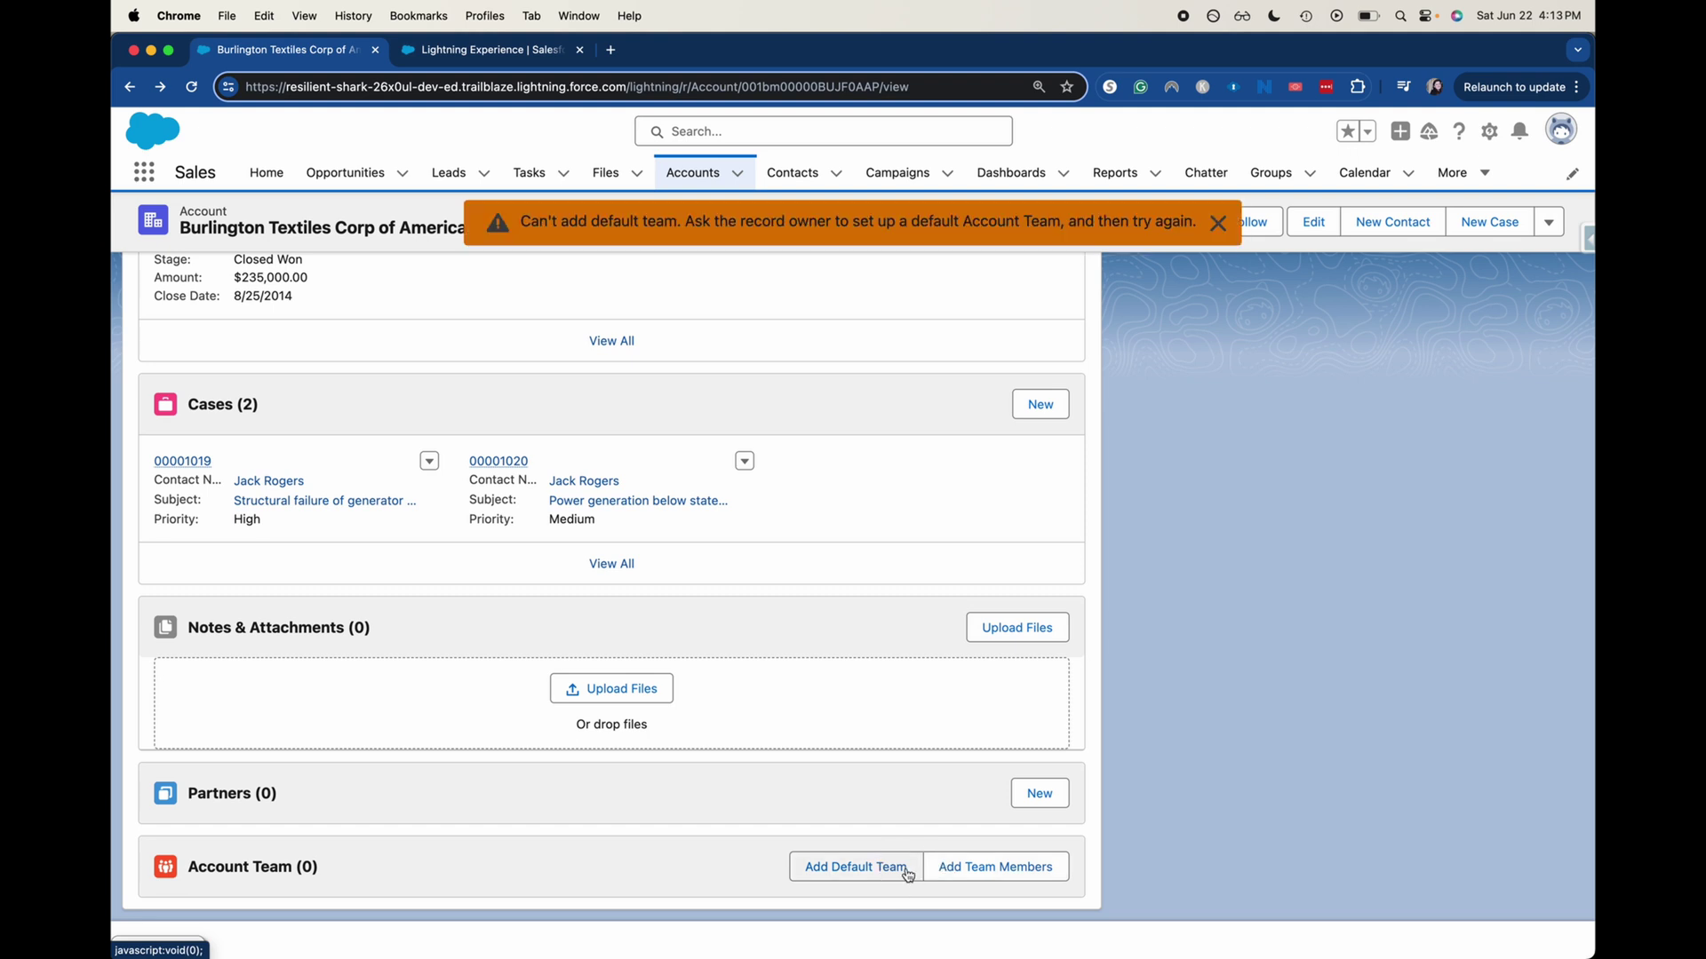
left_click(1021, 877)
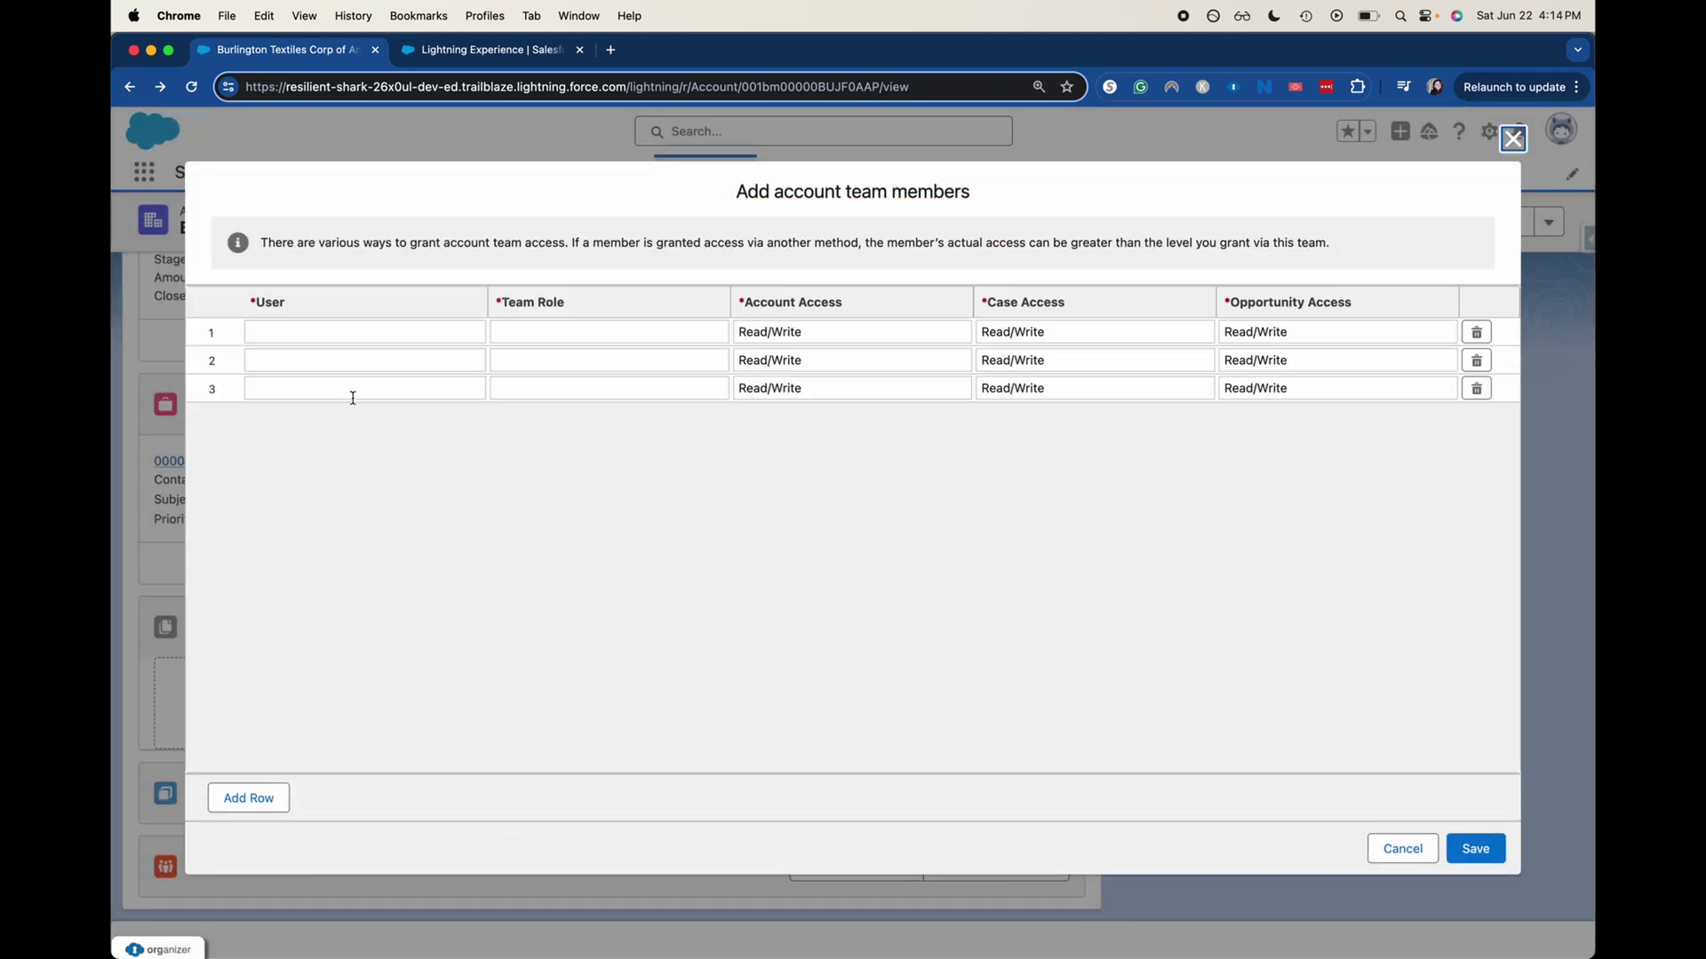
left_click(348, 337)
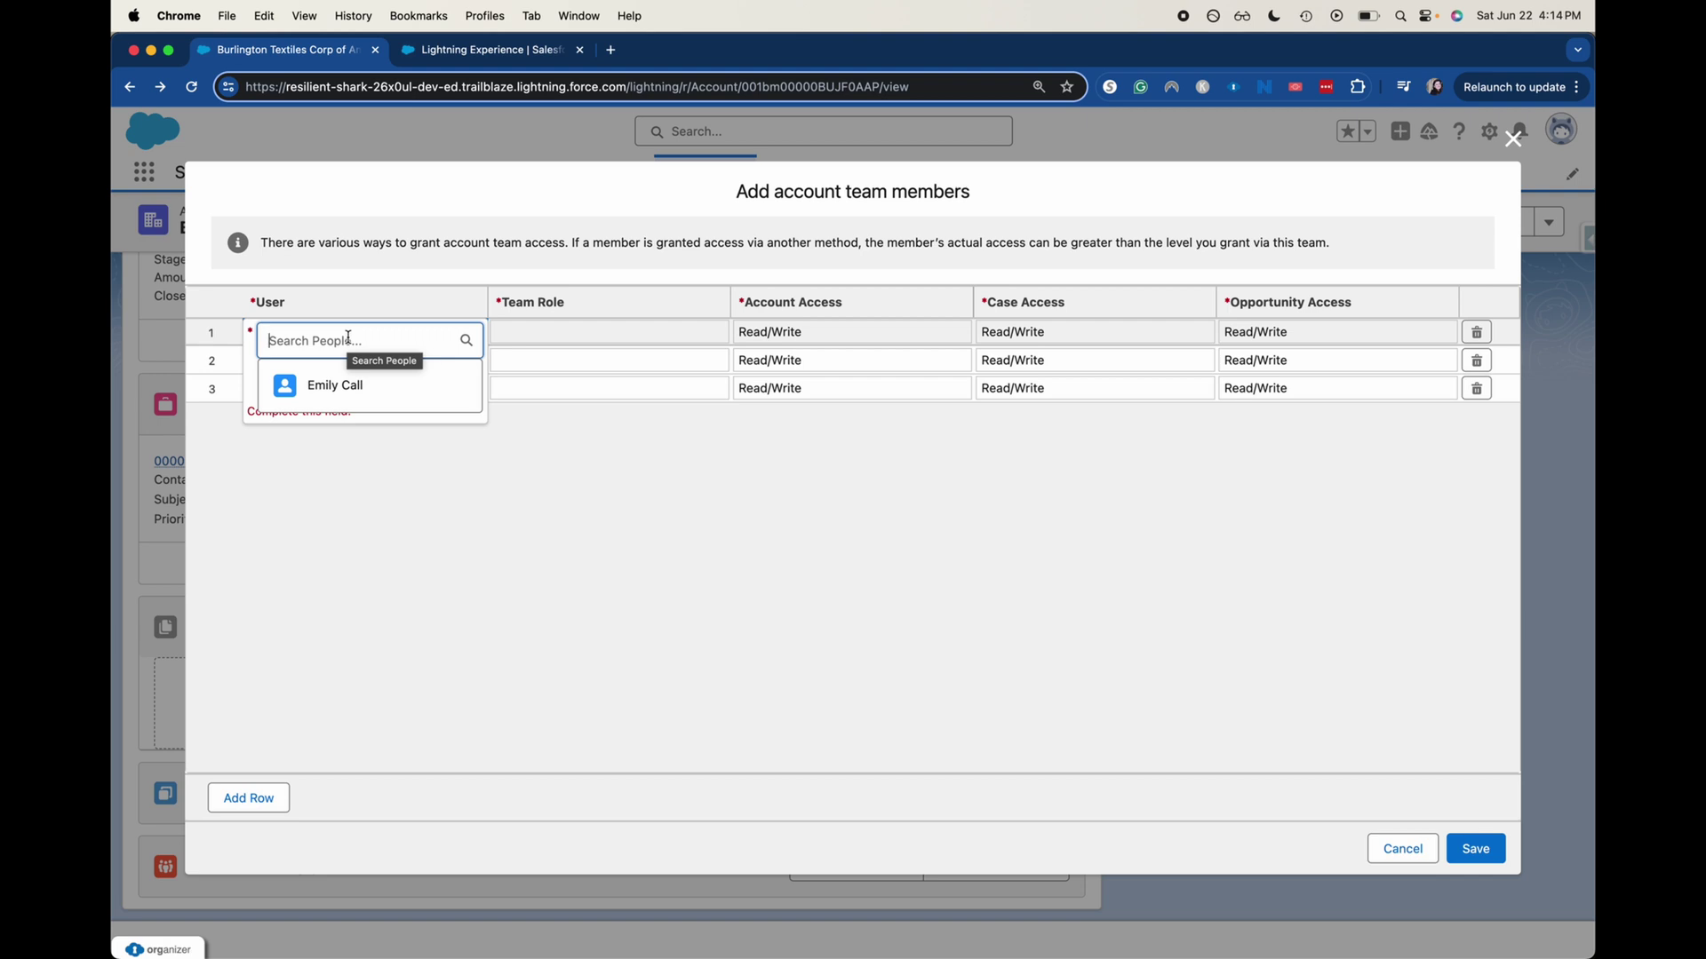
left_click(280, 385)
left_click(570, 325)
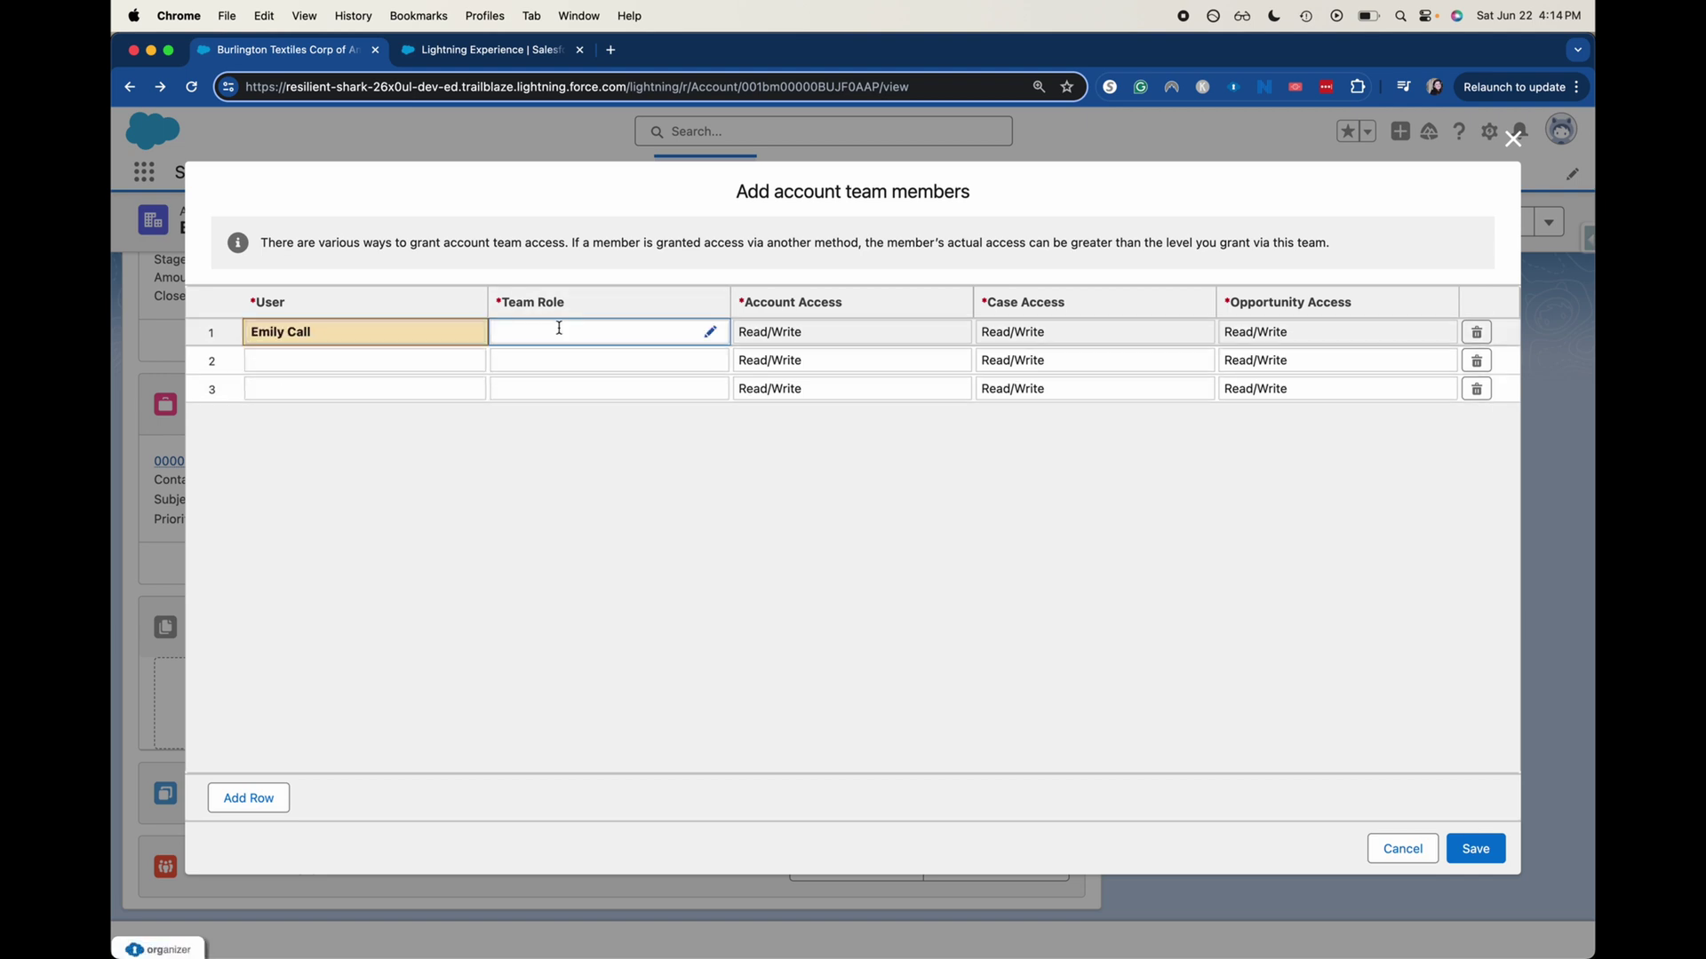
left_click(561, 327)
left_click(664, 340)
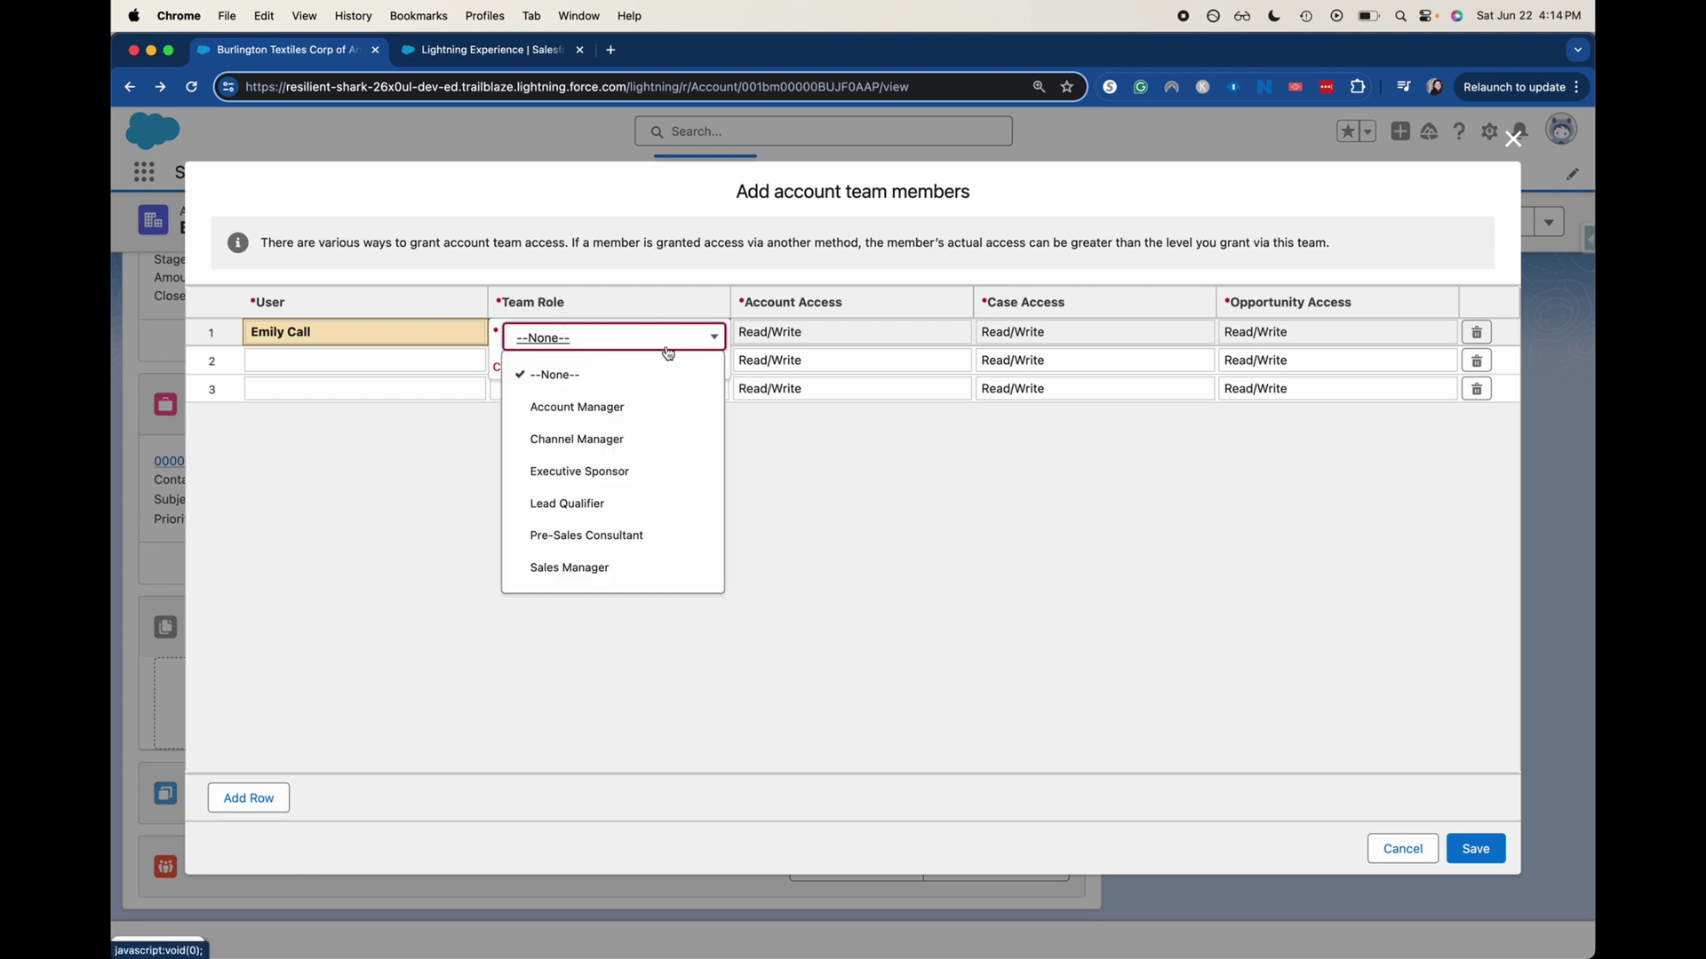
left_click(652, 408)
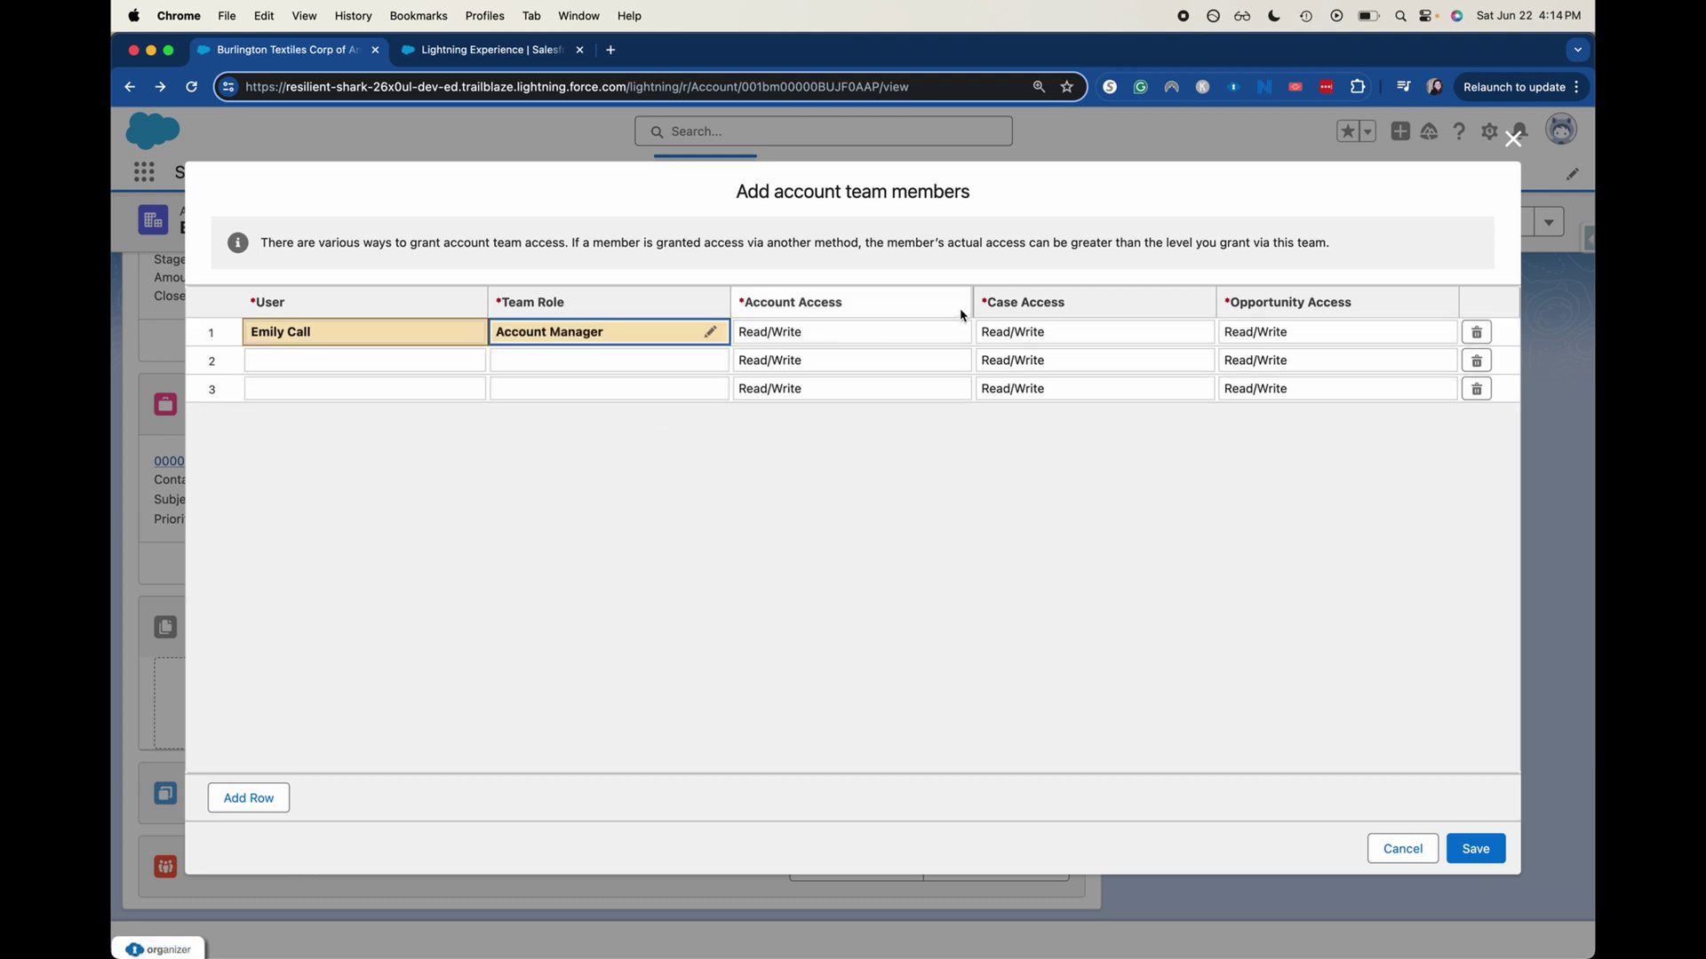
left_click(926, 336)
left_click(1017, 335)
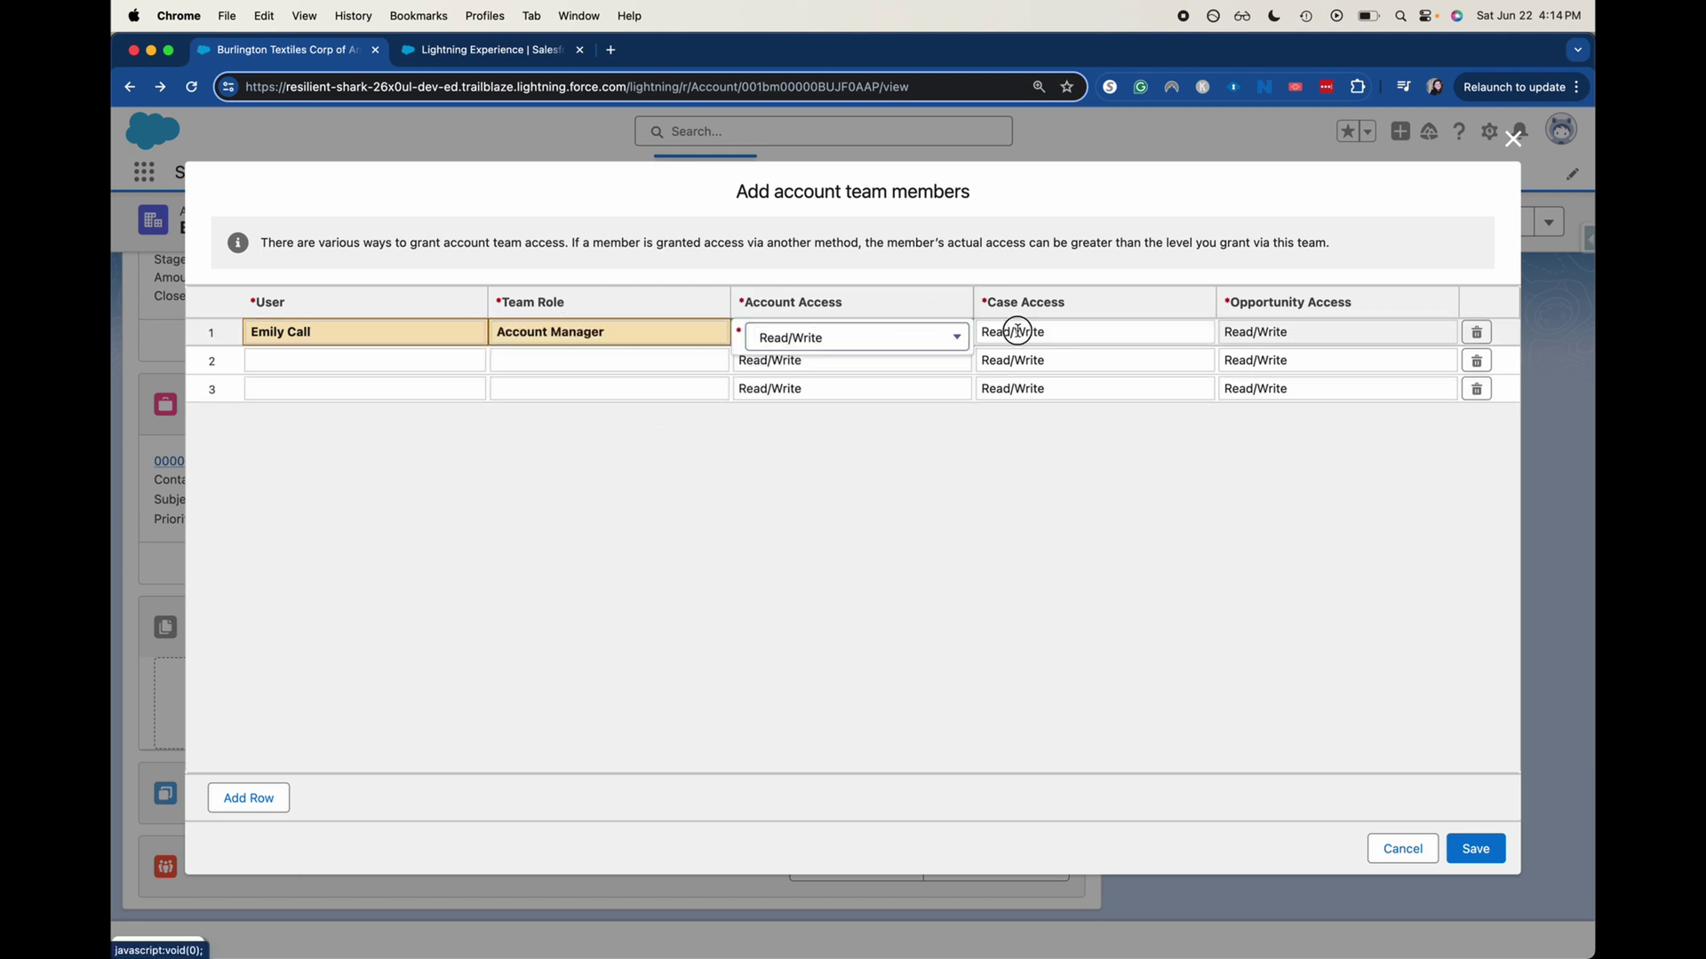
left_click(986, 430)
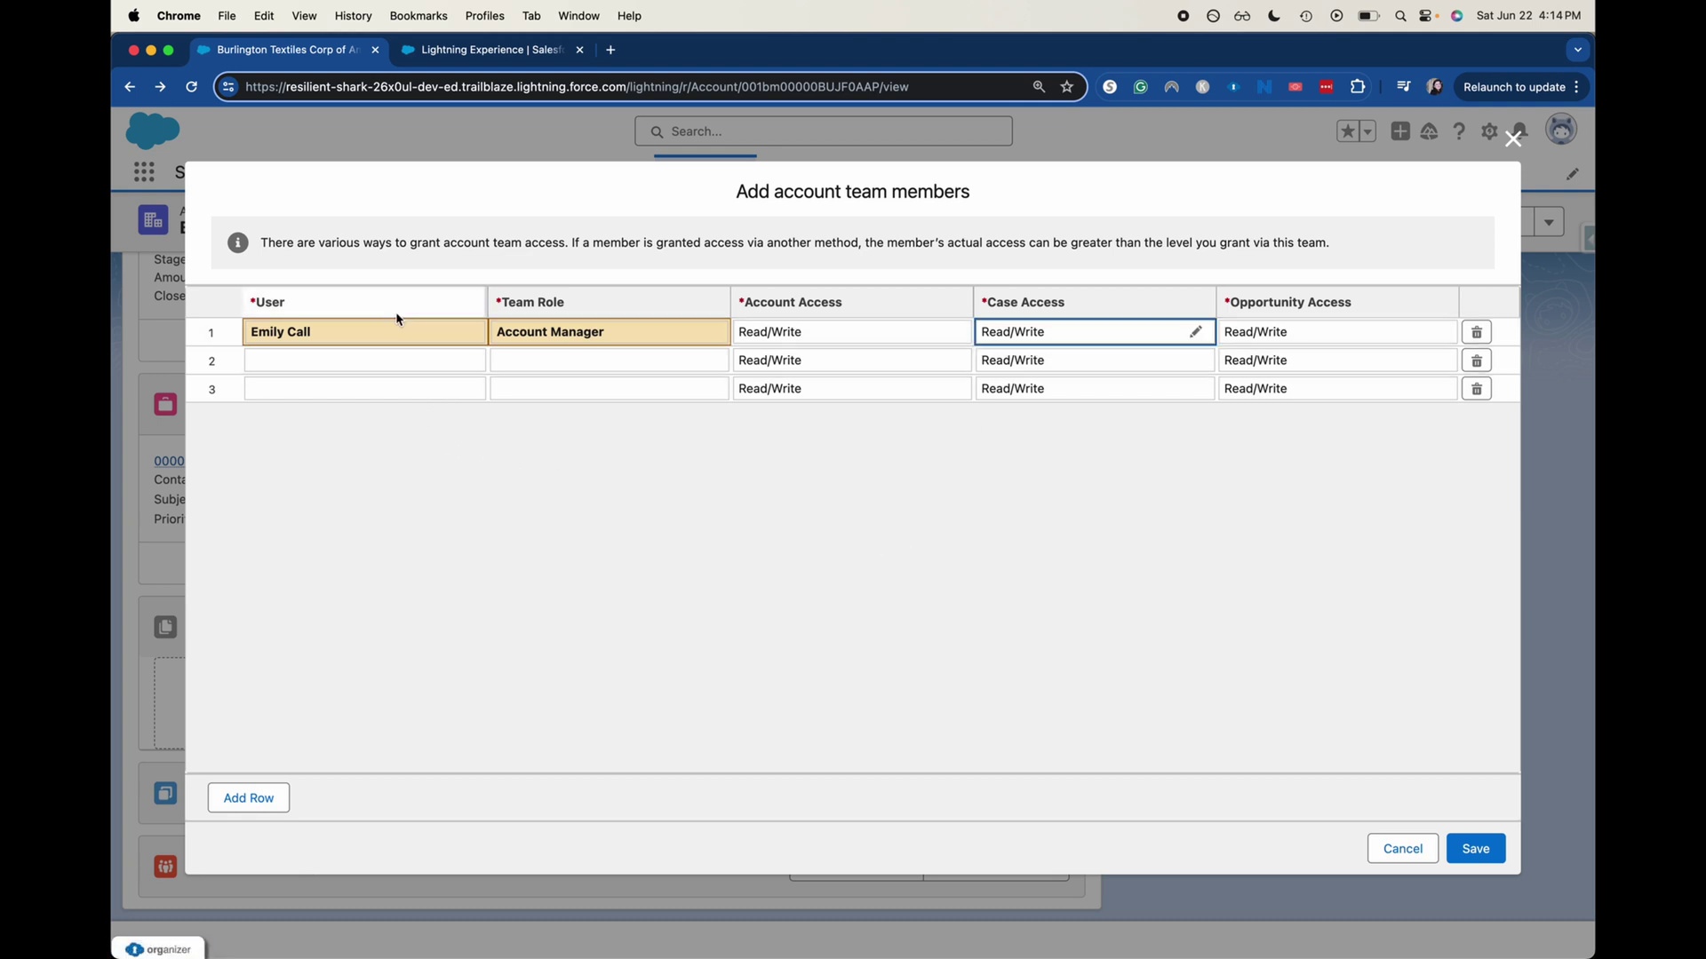
Choose Integration User via search 'inte' as the second member with the Executive Sponsor role.
double_click(403, 359)
type("i")
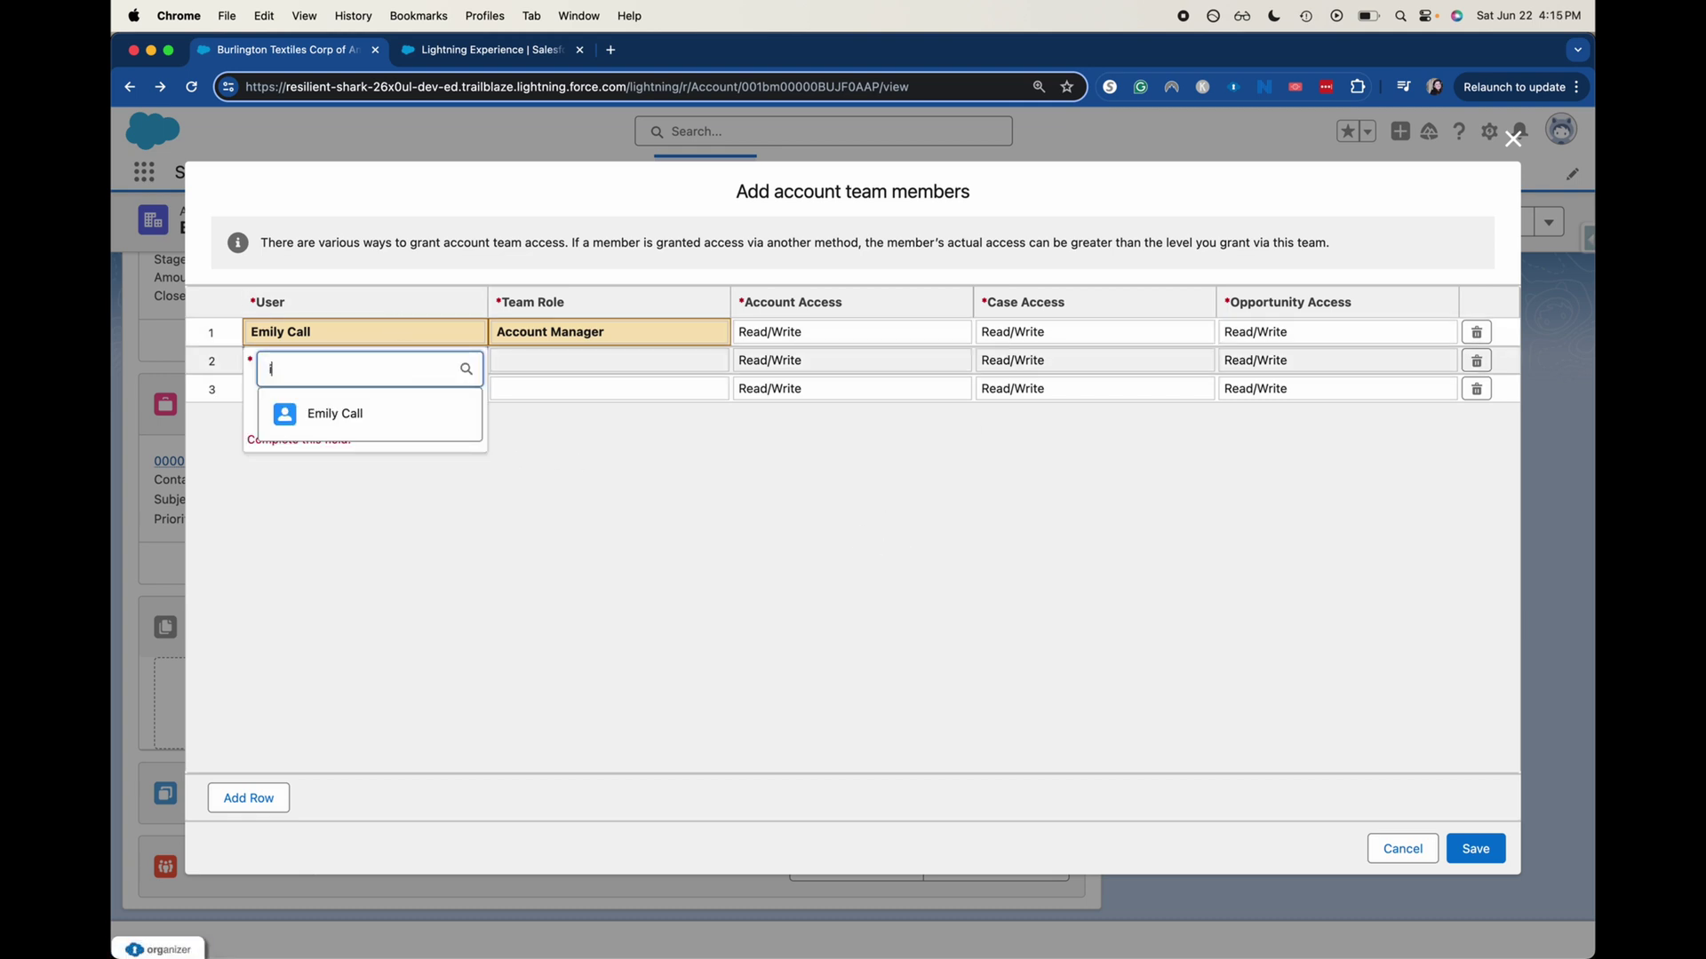
type("nte")
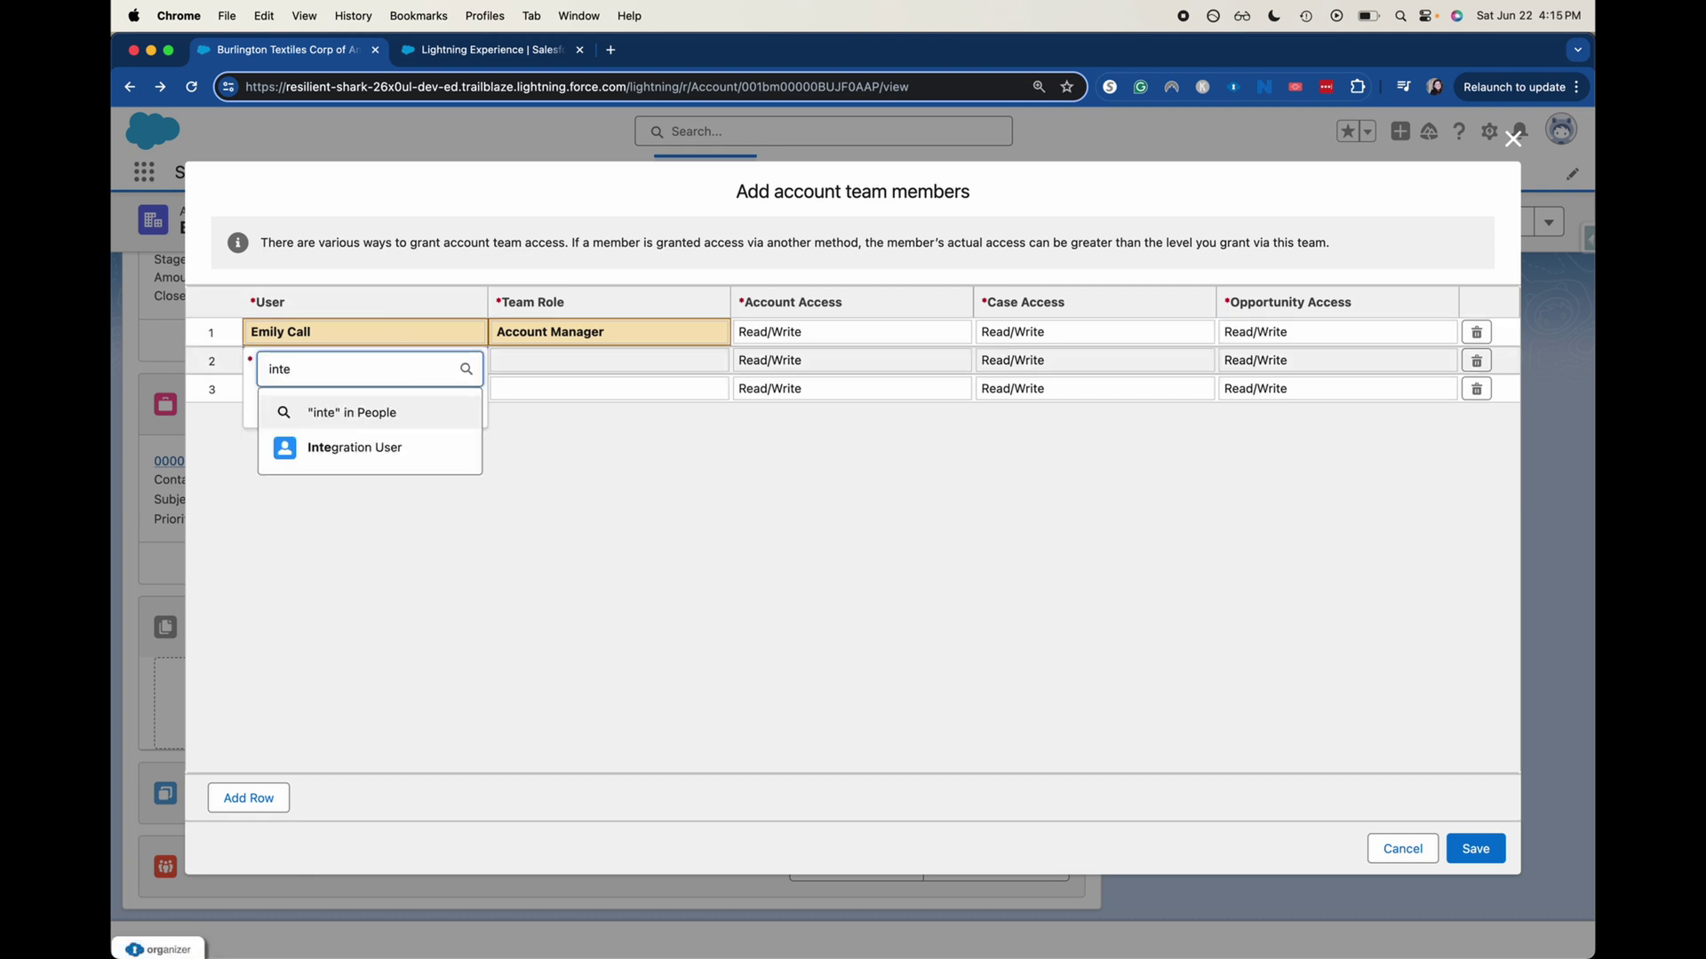
left_click(368, 449)
double_click(582, 358)
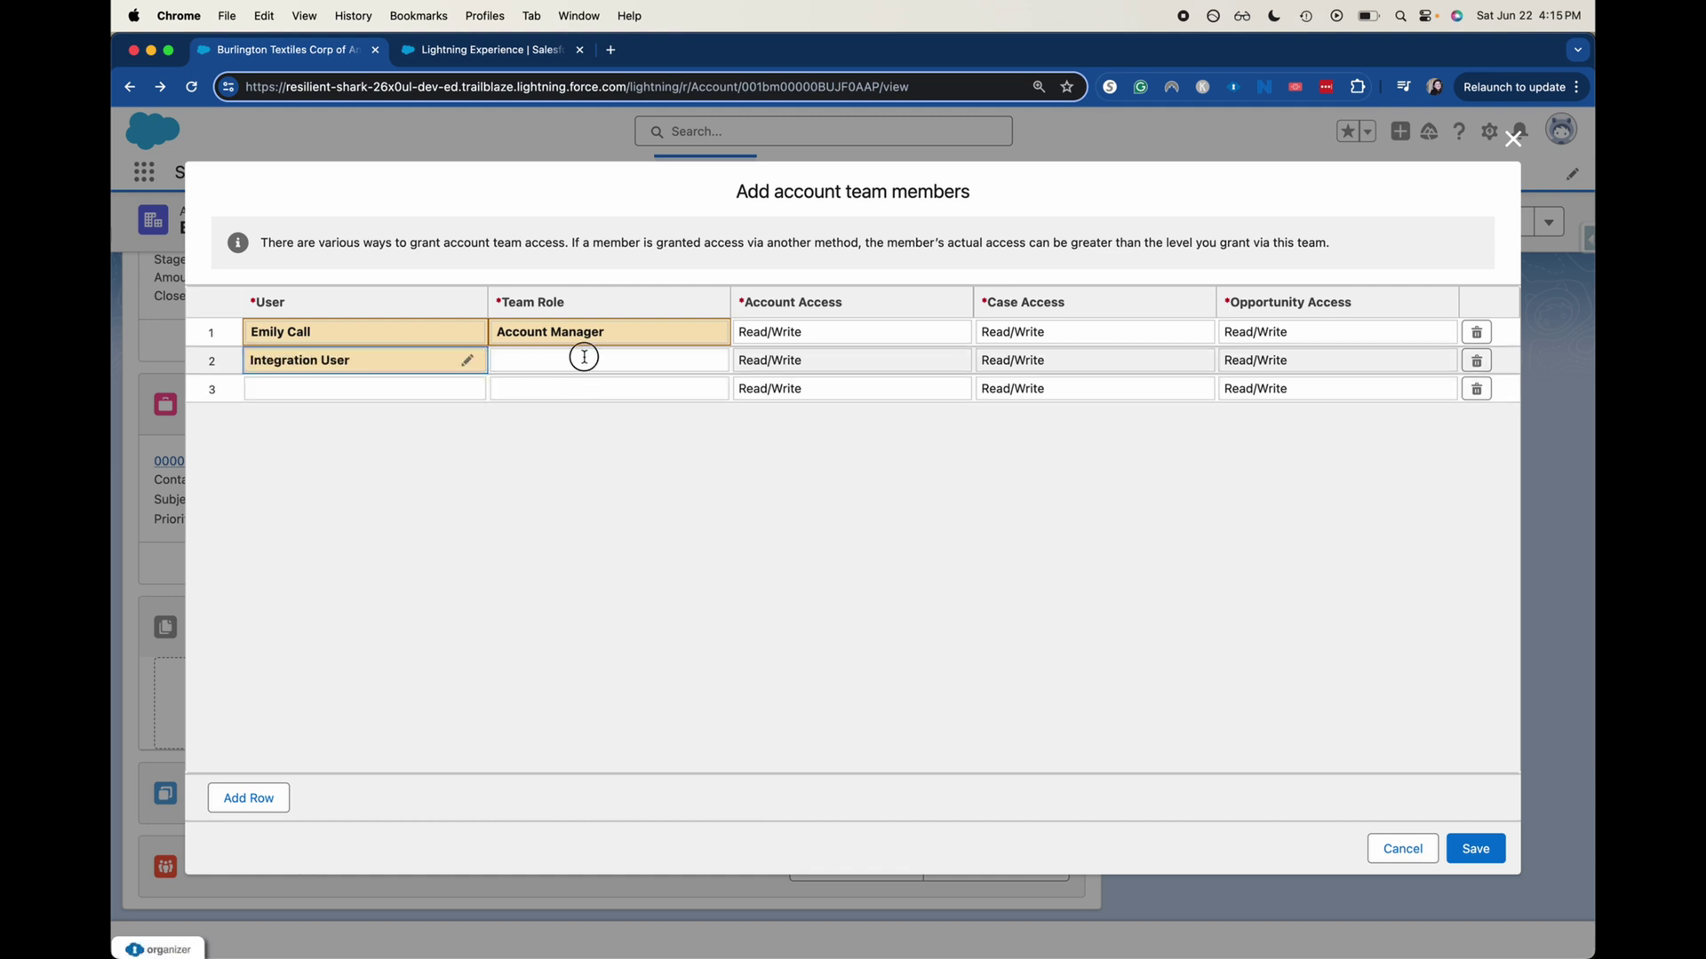
left_click(584, 362)
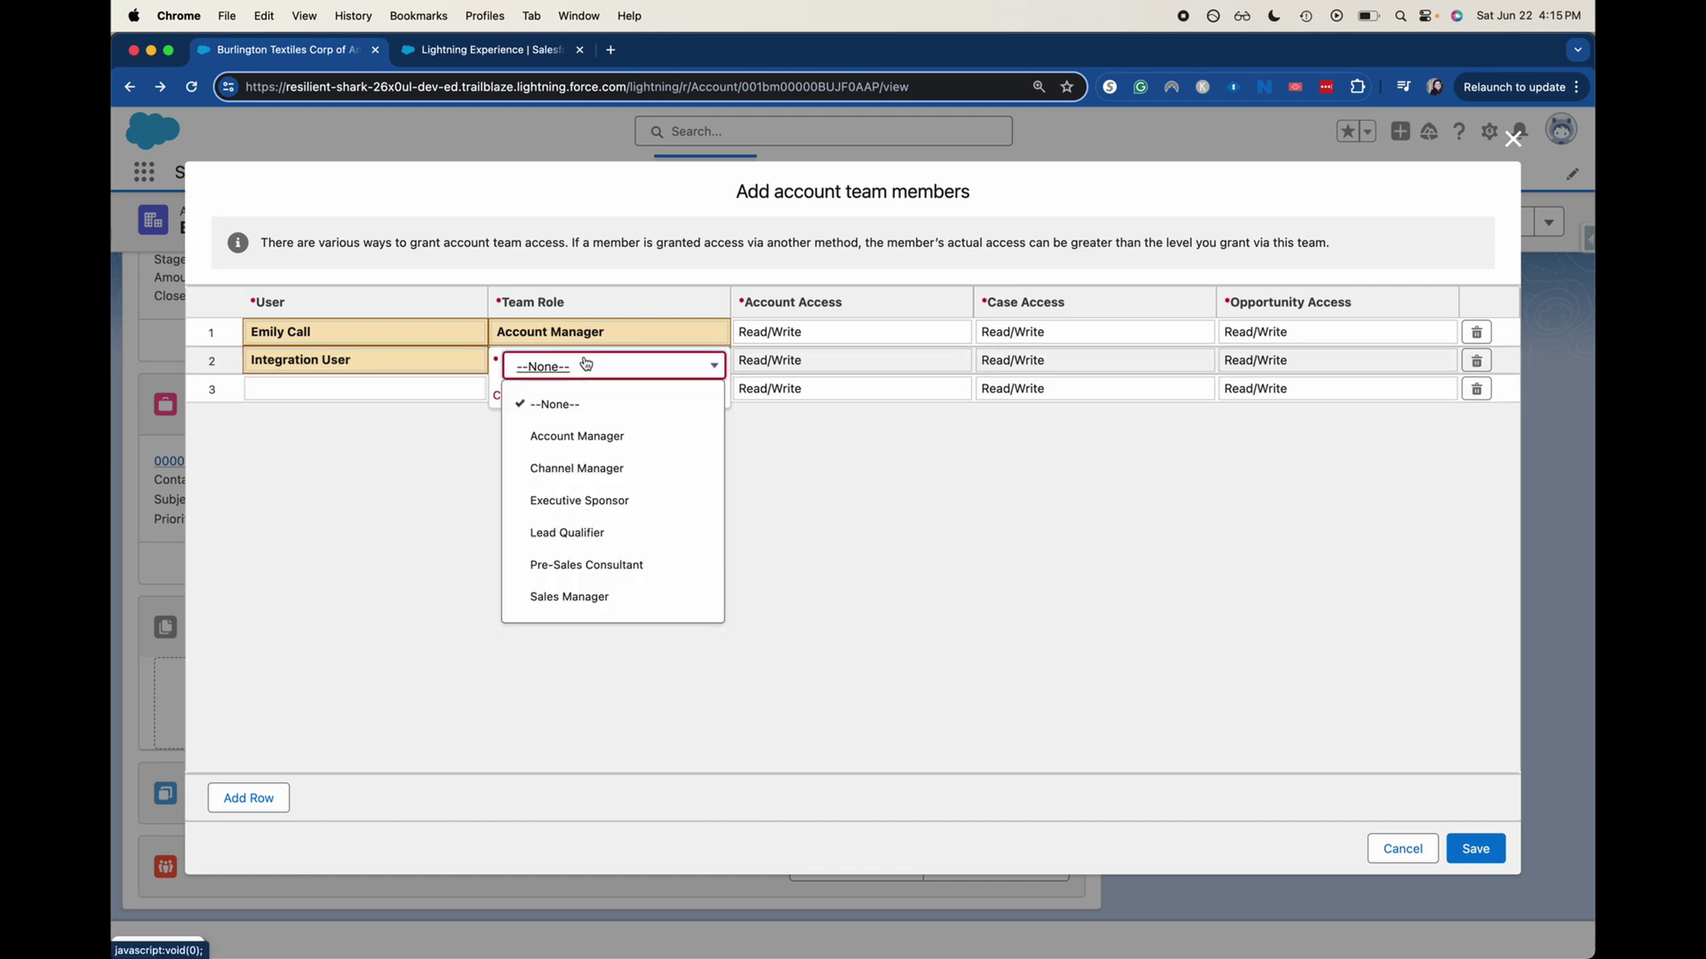
left_click(655, 502)
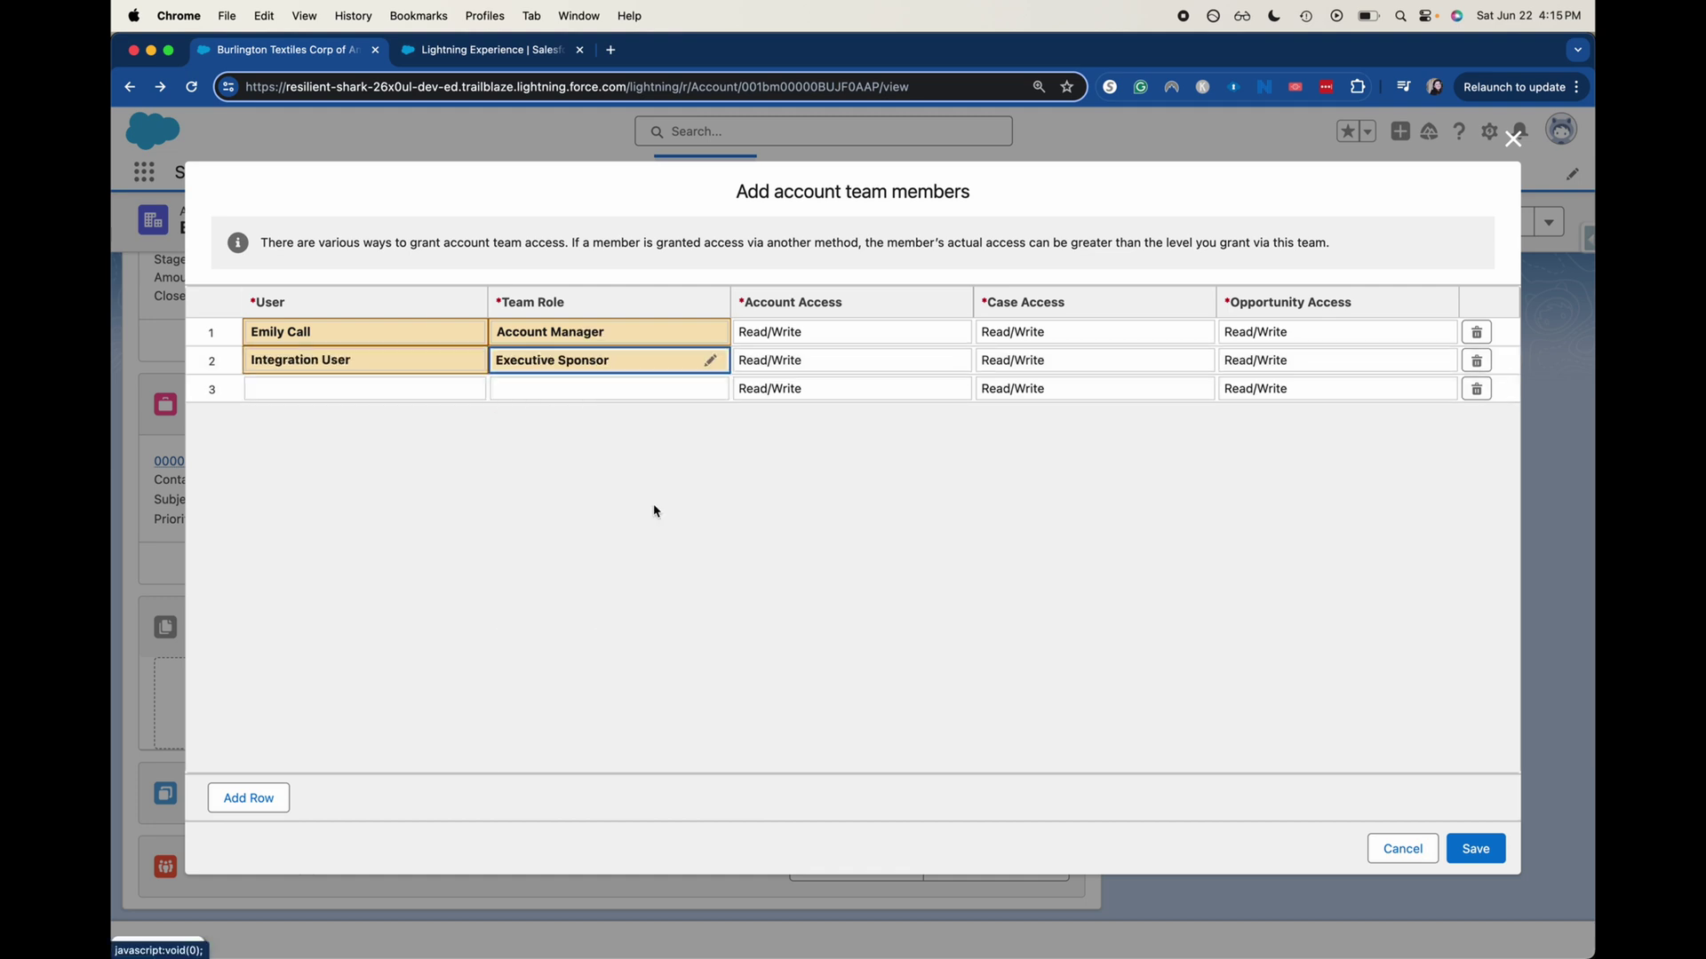
left_click(440, 372)
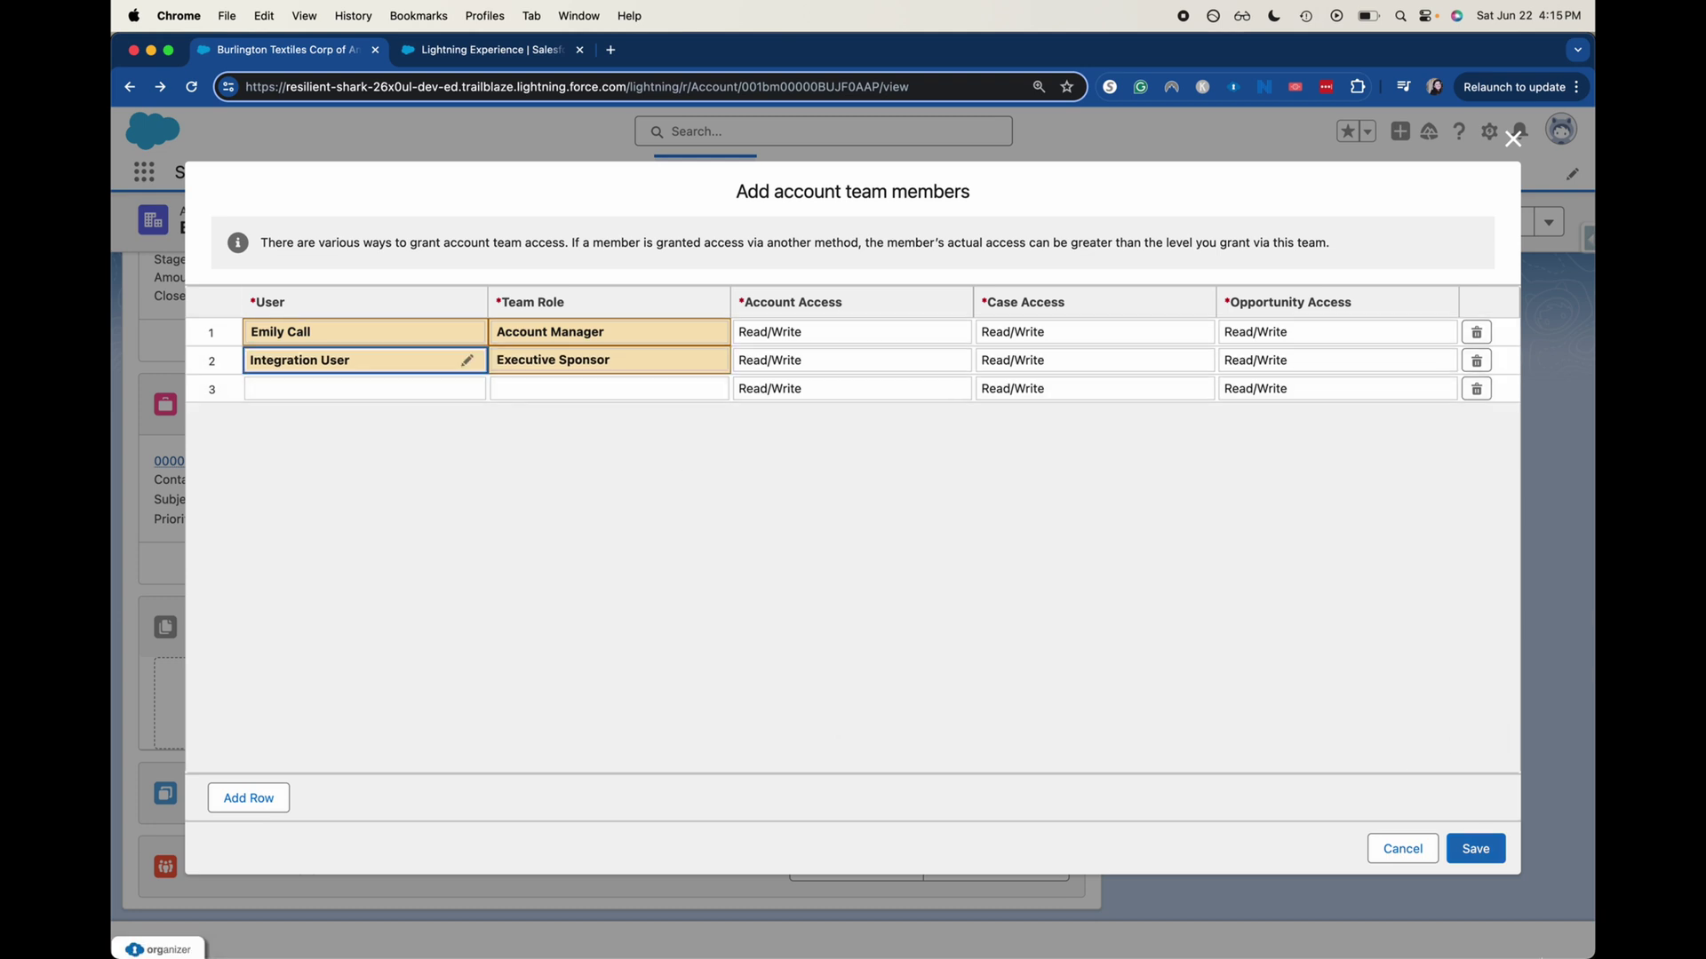
Save the two members so the account shows Account Team (2).
left_click(1490, 850)
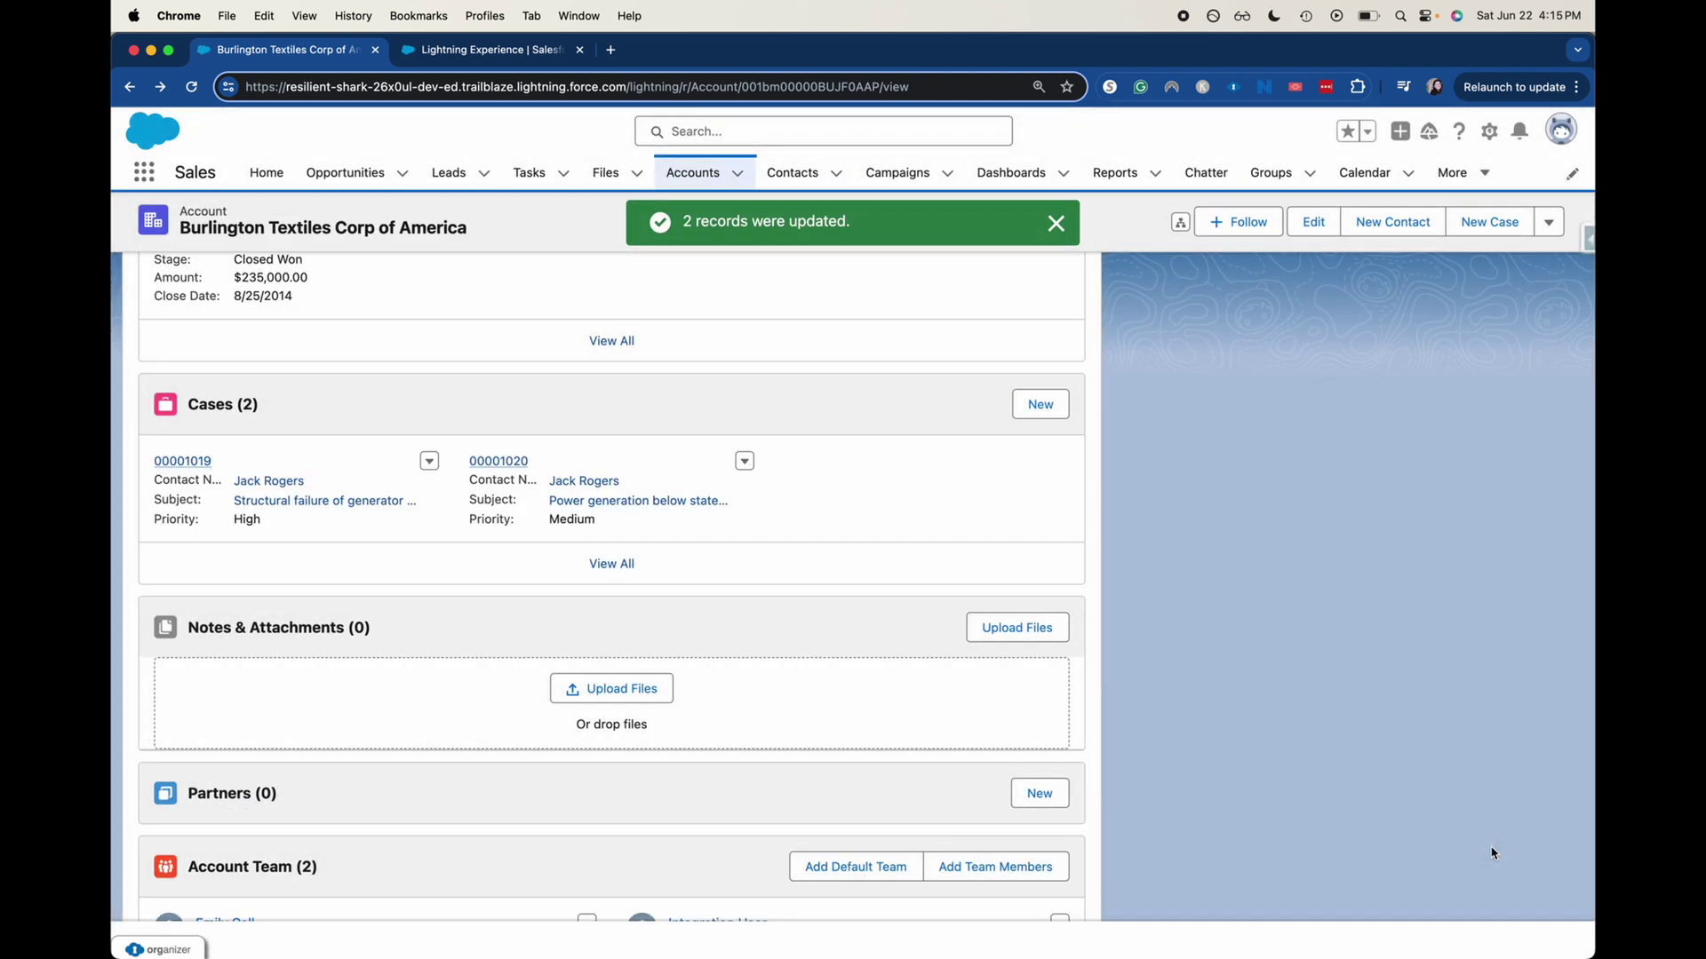
scroll(1108, 715, "down", 2)
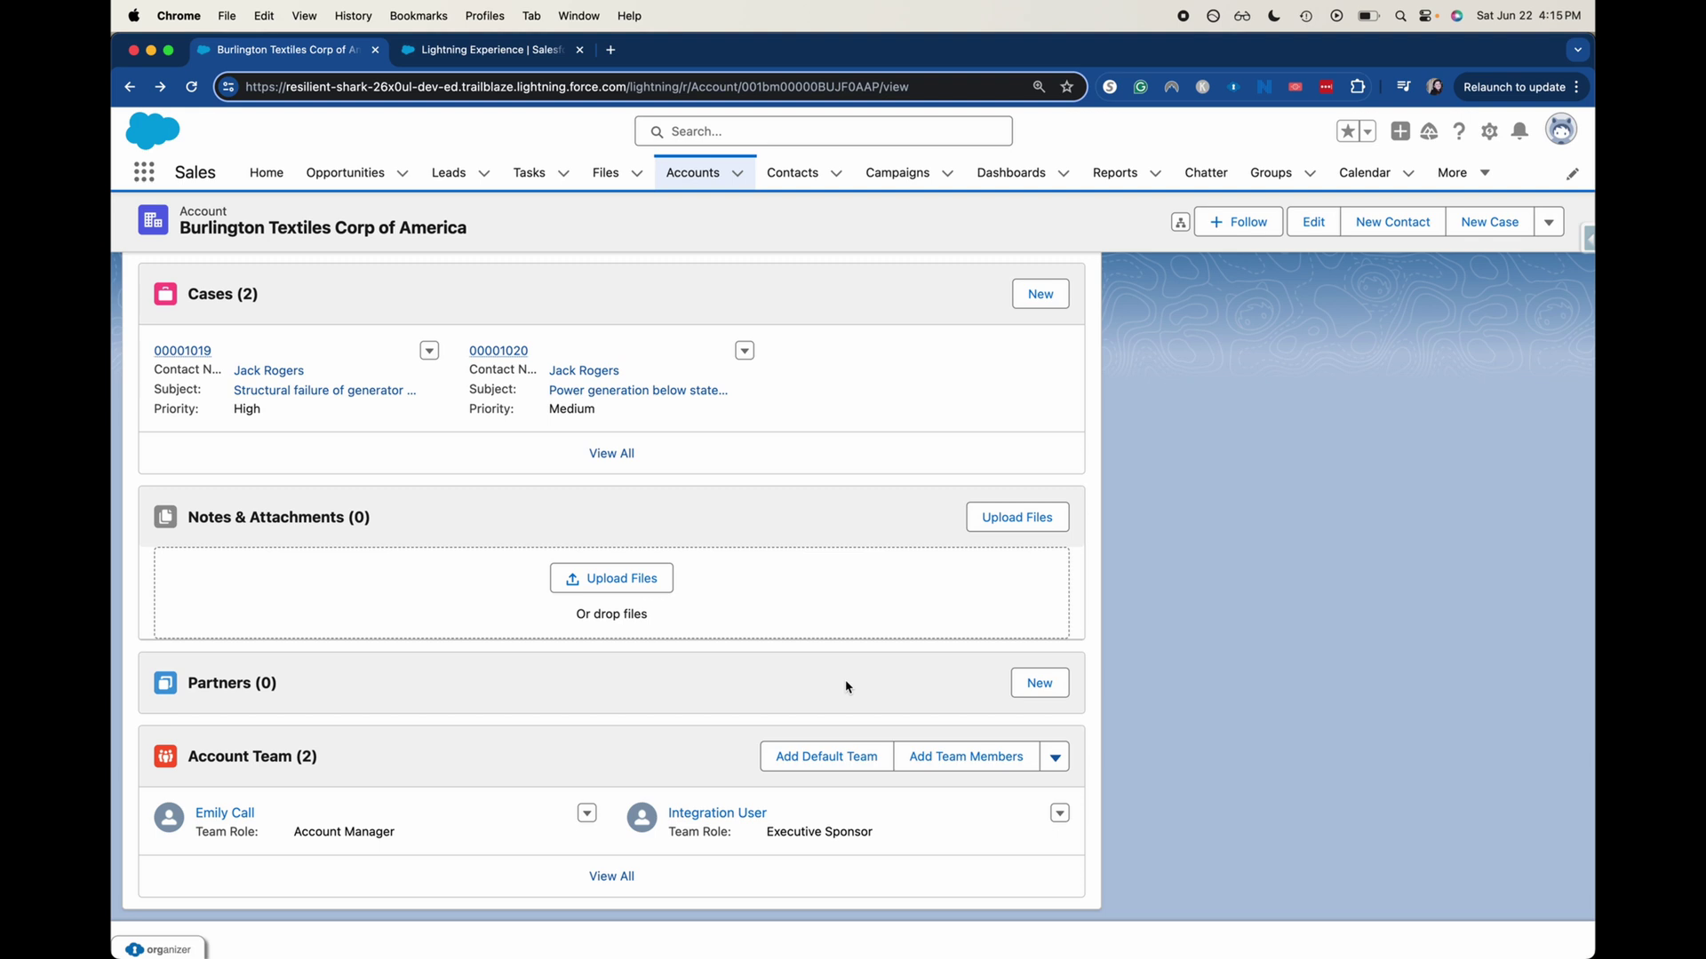
scroll(845, 687, "up", 10)
scroll(845, 687, "up", 3)
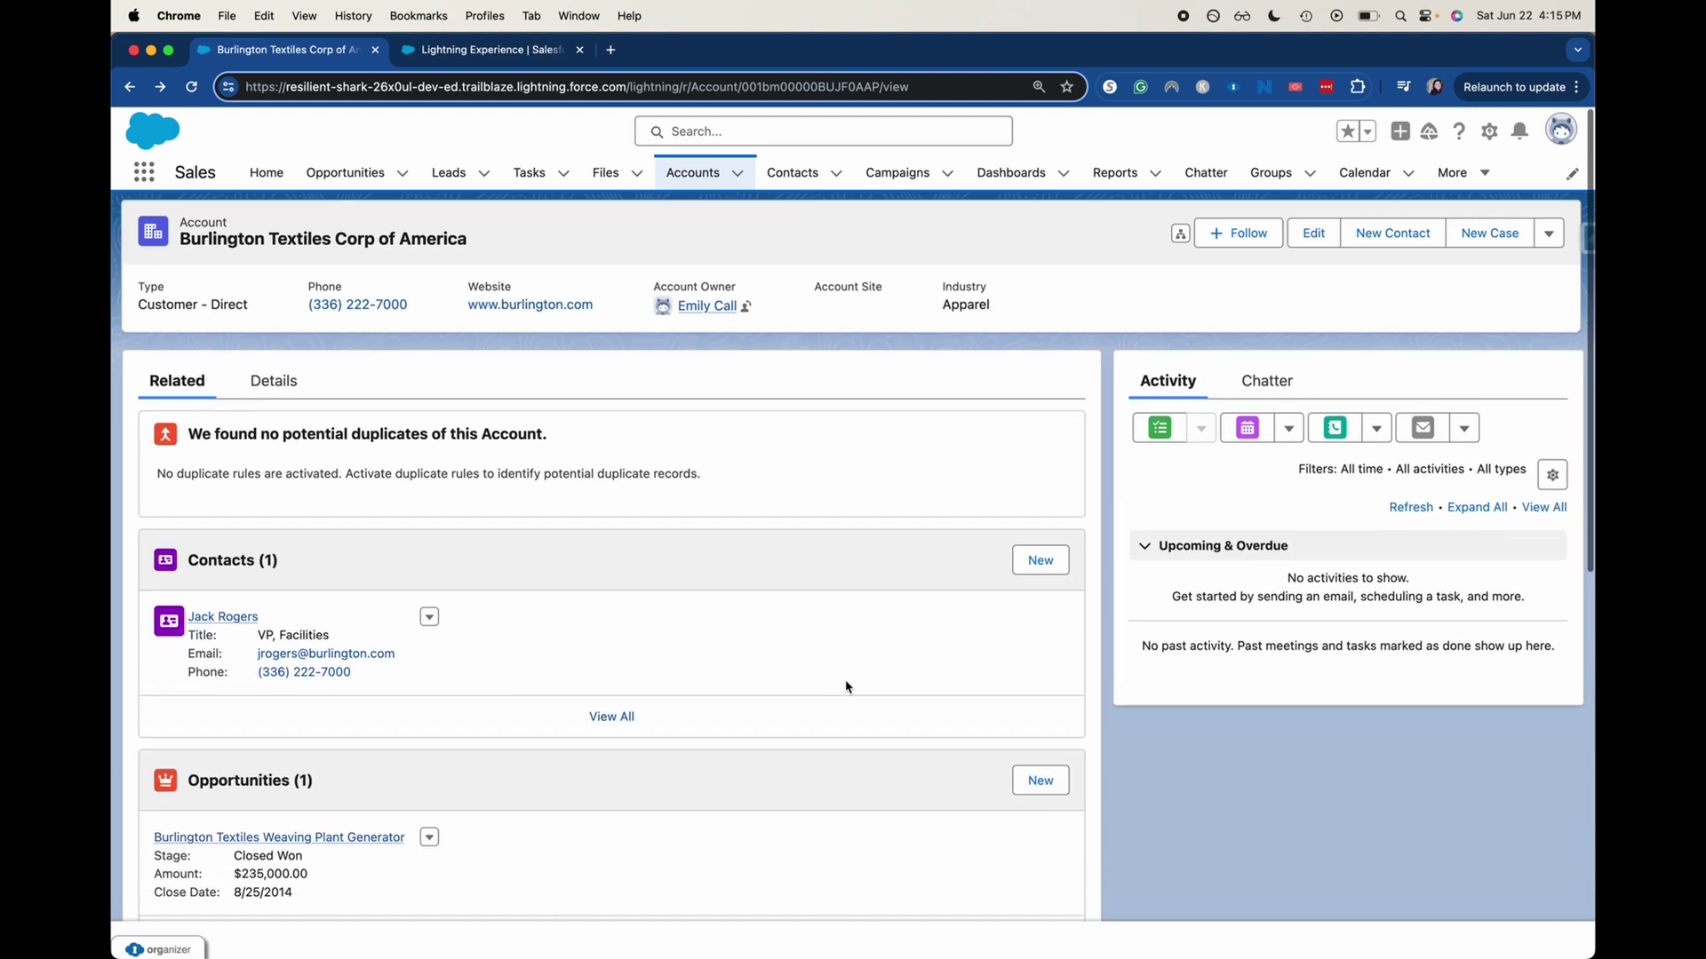